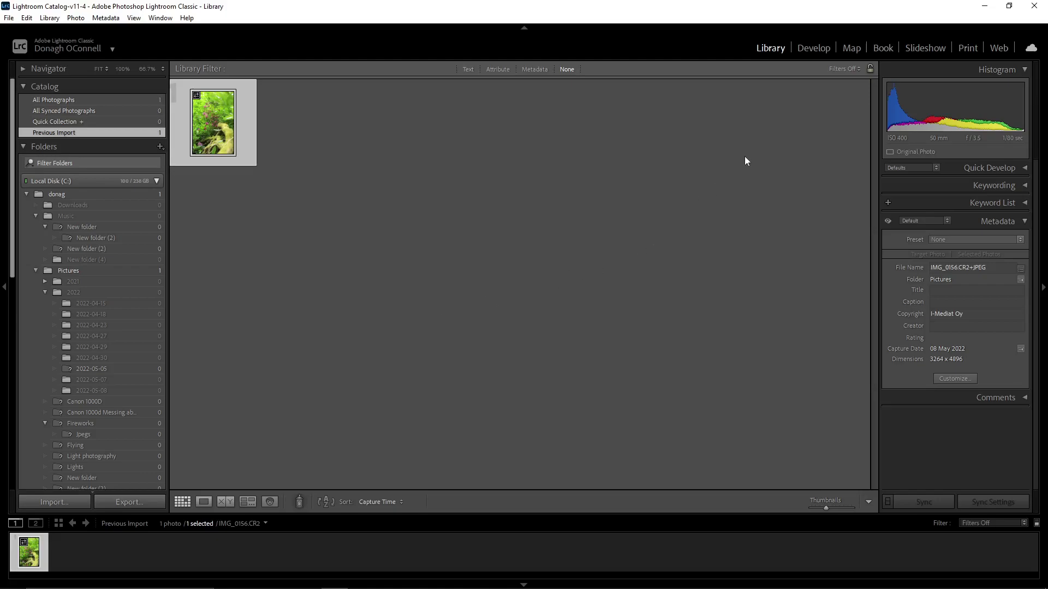
In the Develop Basic panel, set Highlights -100, Shadows +100, Whites -58 and Blacks -36
click(813, 48)
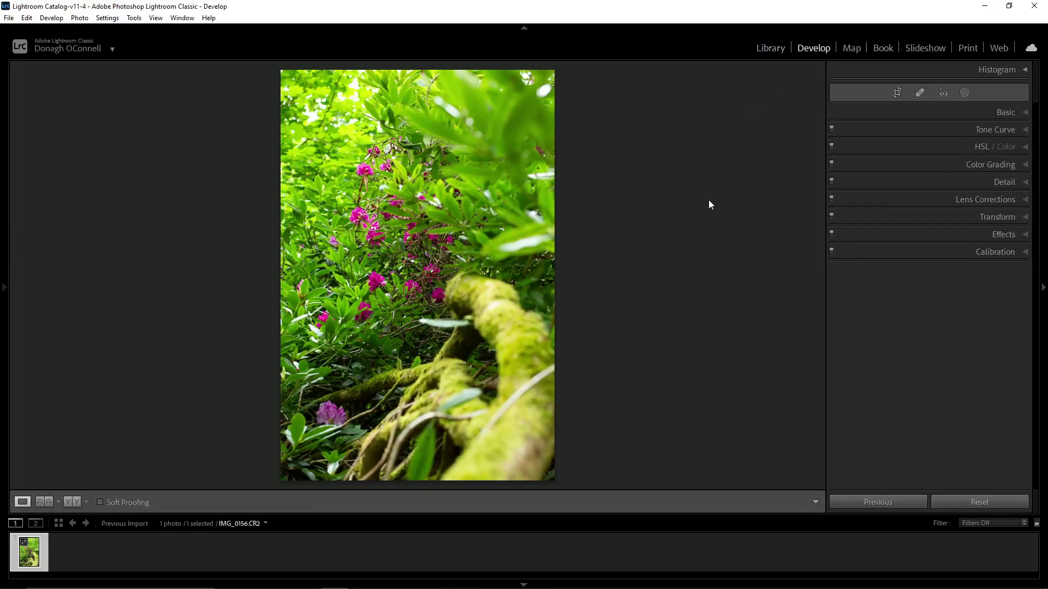
click(959, 112)
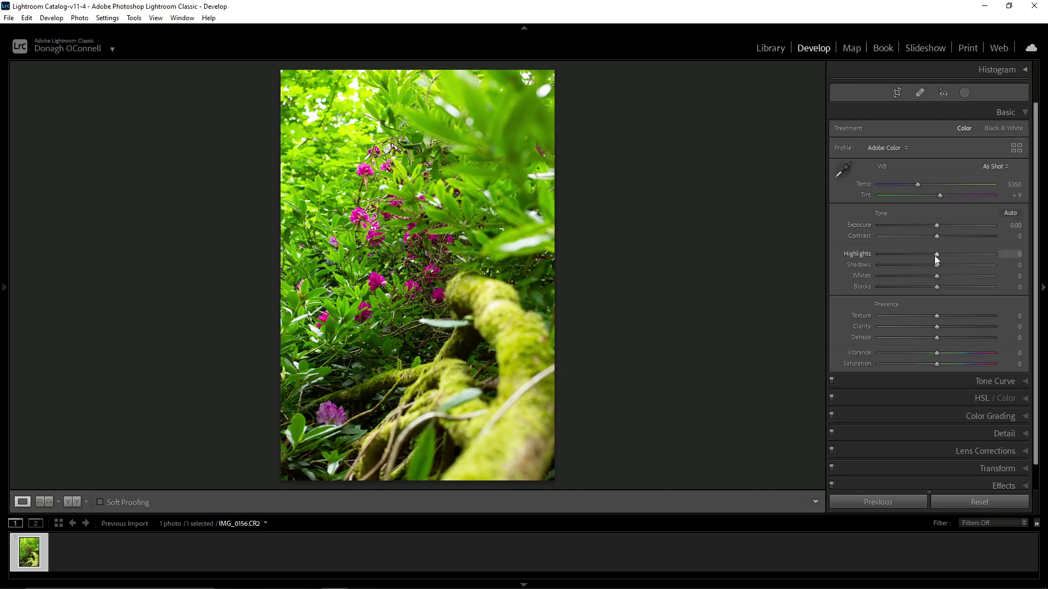
drag(936, 254, 999, 254)
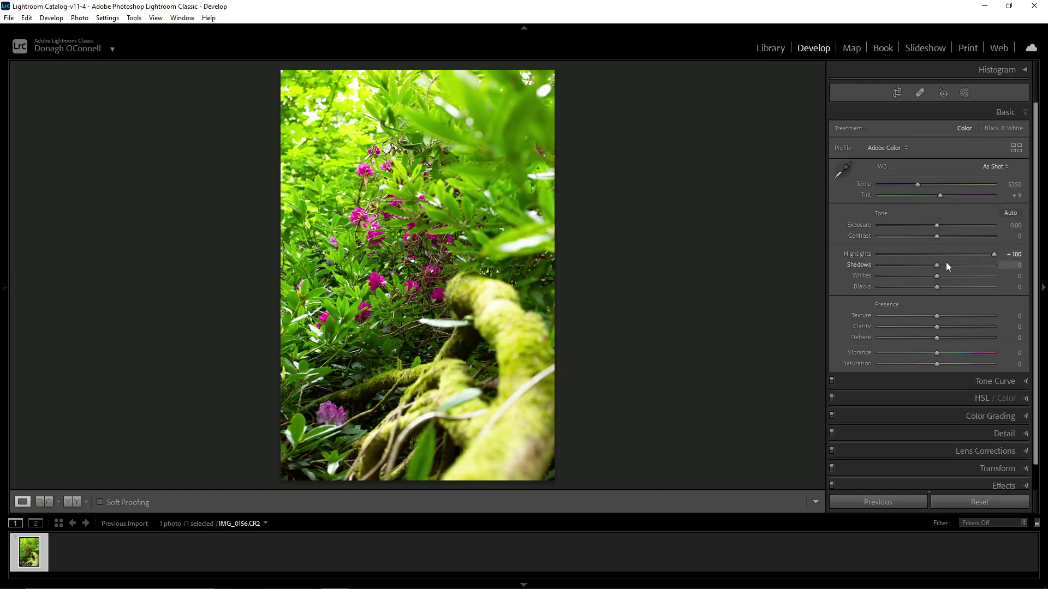
drag(939, 264, 876, 268)
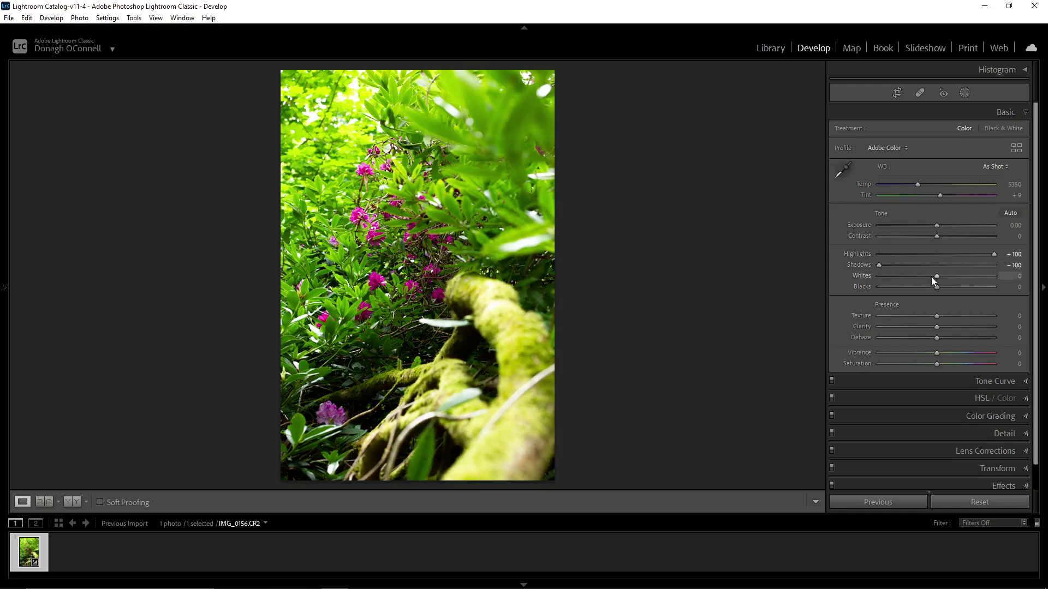
mouse_move(937, 277)
mouse_down()
mouse_move(997, 281)
mouse_move(867, 283)
mouse_move(994, 266)
mouse_move(820, 256)
mouse_up()
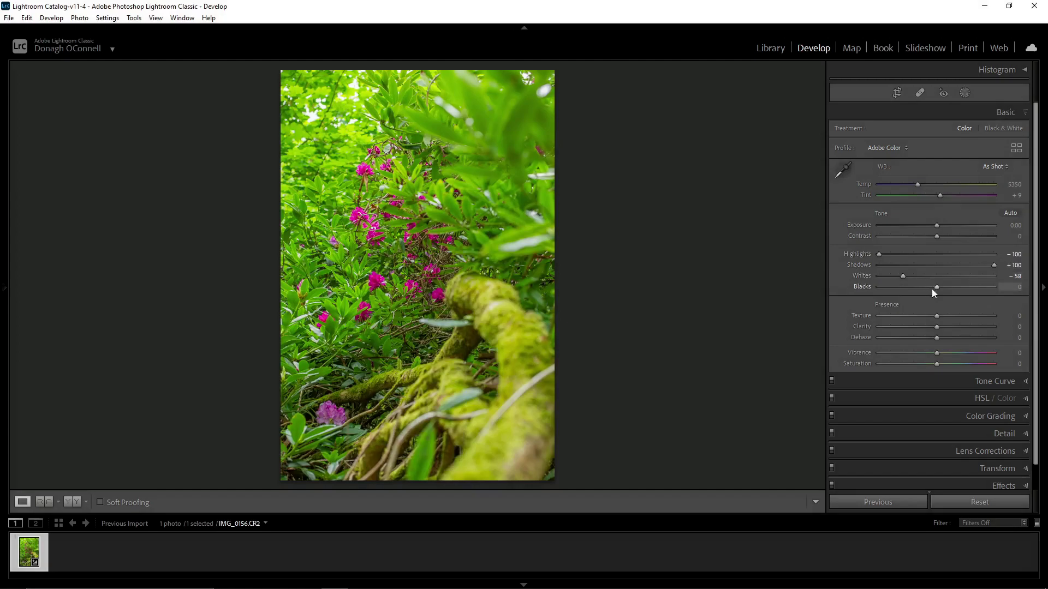
drag(936, 288, 914, 287)
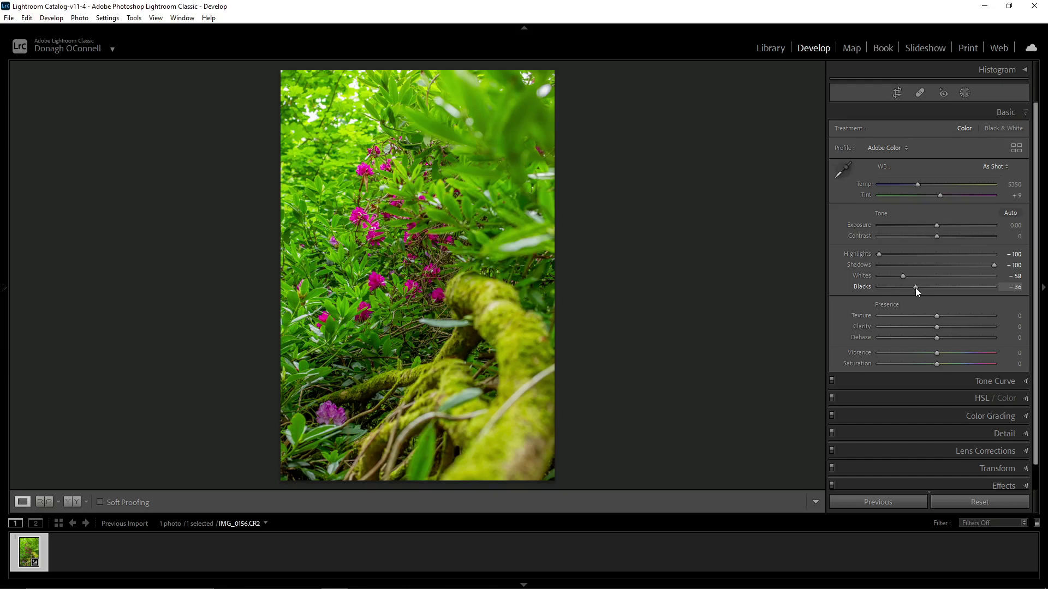
Enable lens profile corrections and chromatic aberration removal in Lens Corrections
click(941, 112)
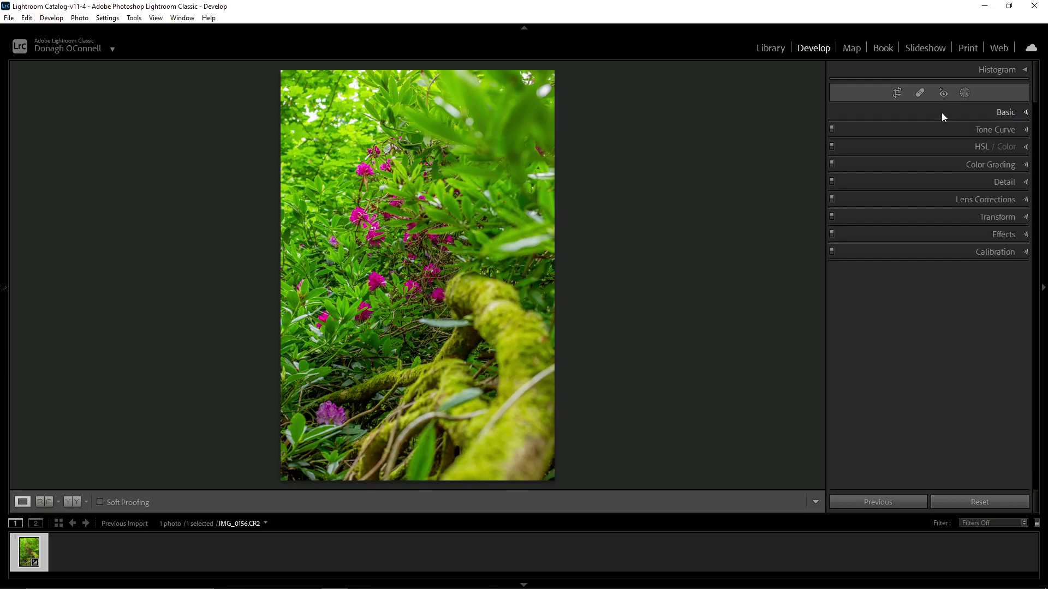
click(930, 198)
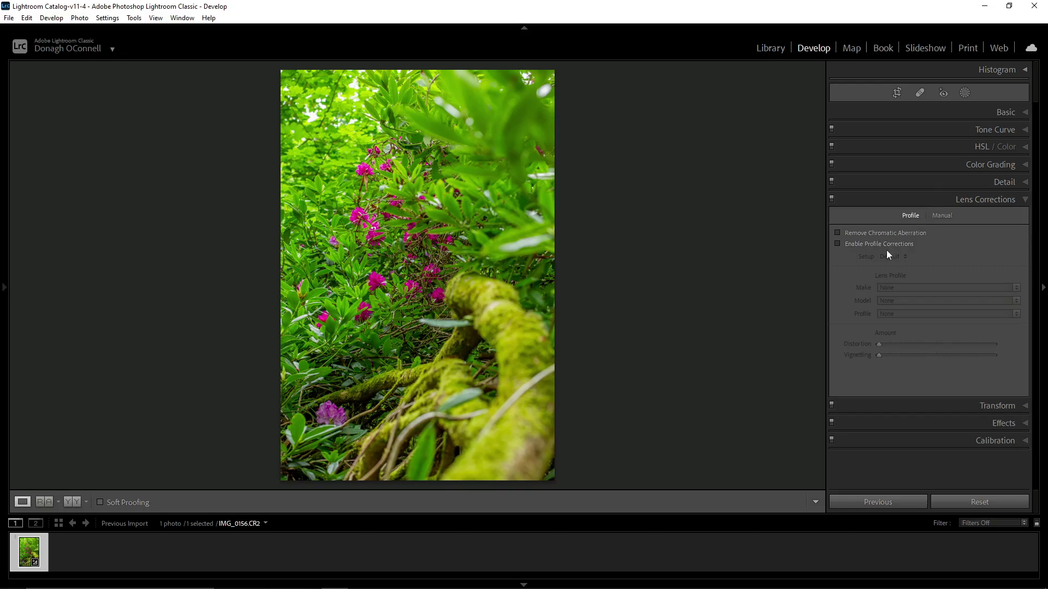
click(883, 233)
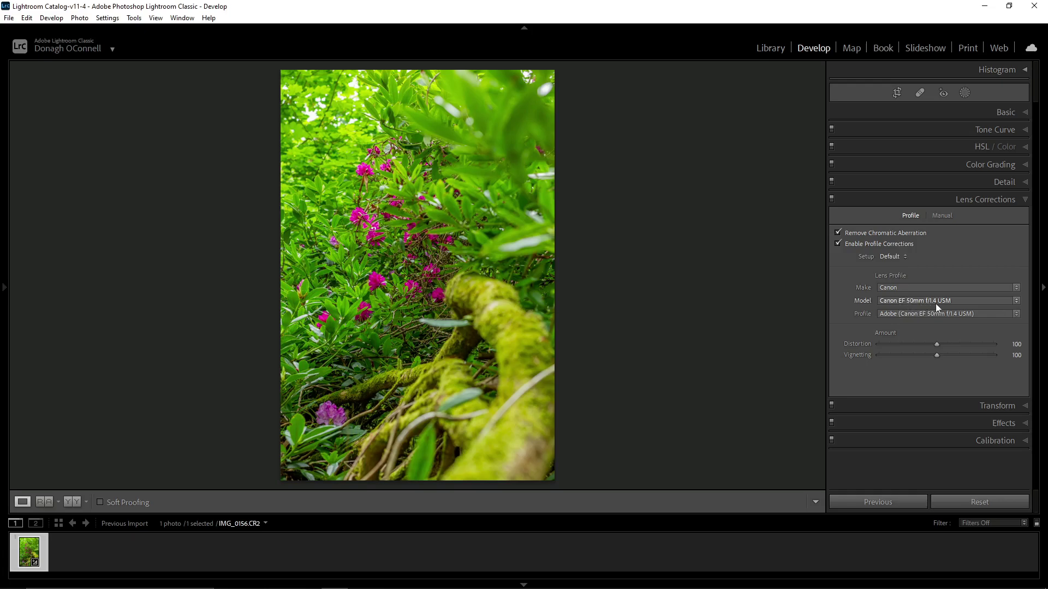
click(908, 201)
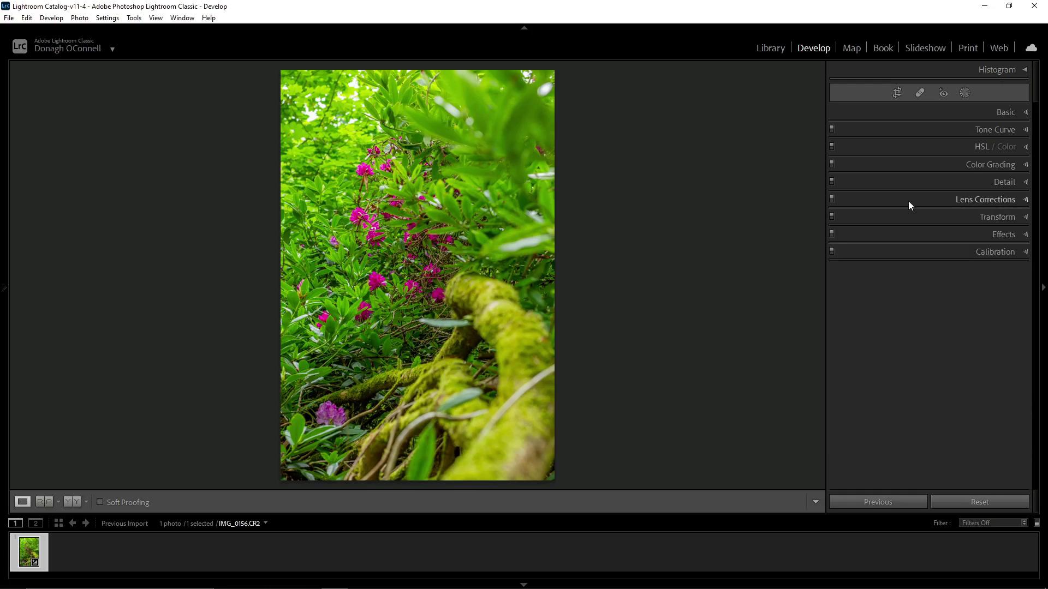
Set the Effects Post-Crop Vignetting Amount to -19
click(916, 233)
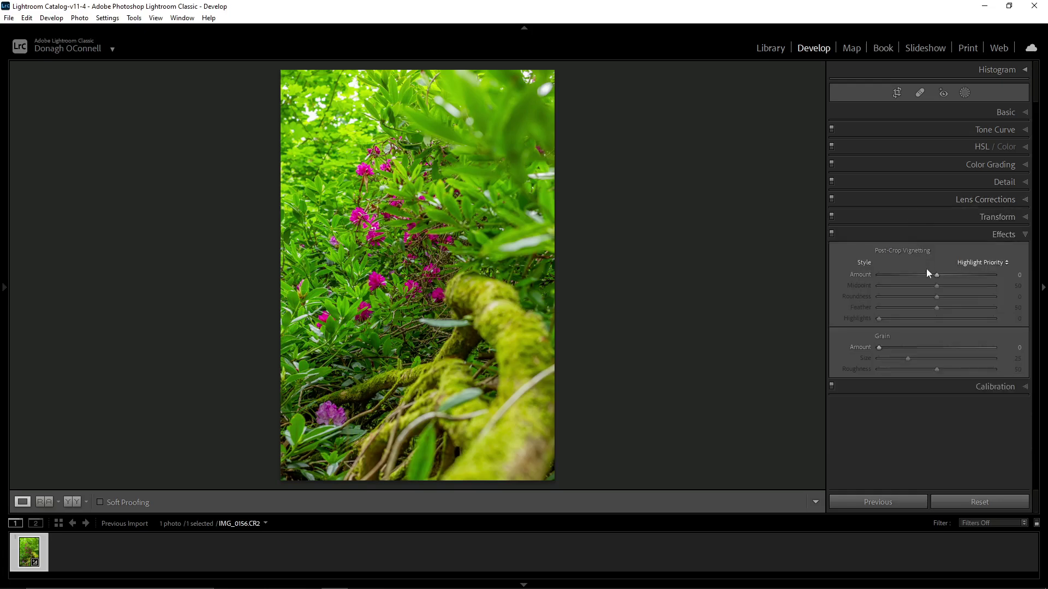
drag(935, 274, 926, 274)
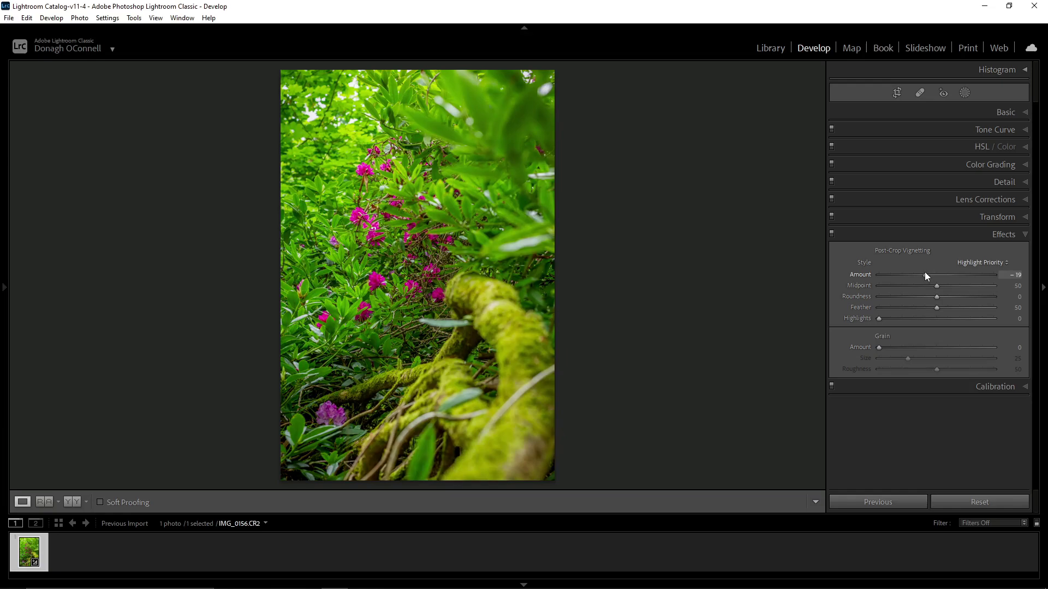
click(925, 236)
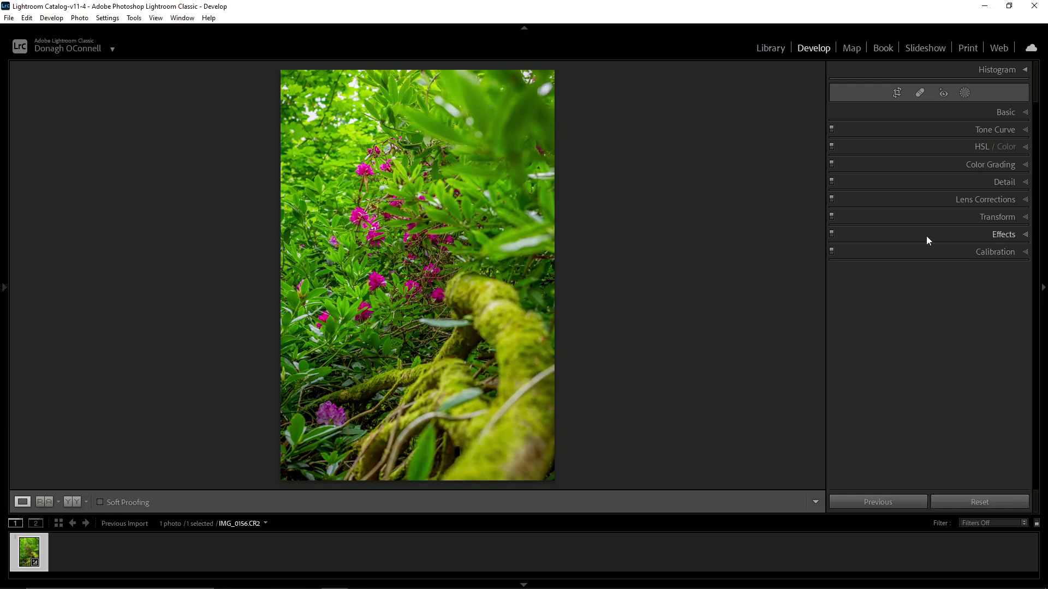
Set Detail sharpening to Amount 53, Radius 1.9, Detail 49 and Masking 90
click(926, 181)
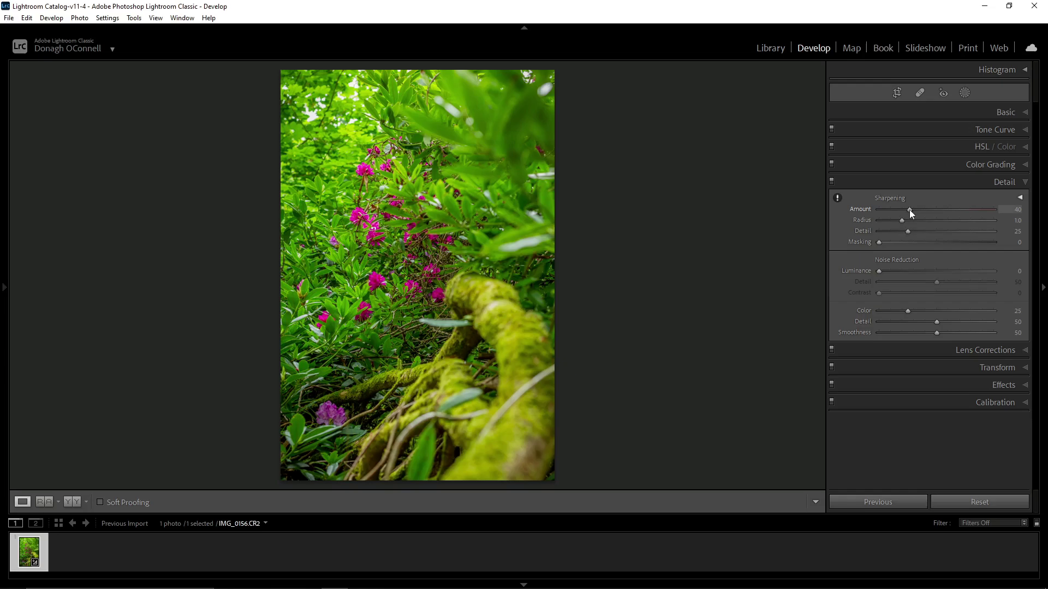
drag(910, 209, 919, 211)
drag(899, 222, 911, 221)
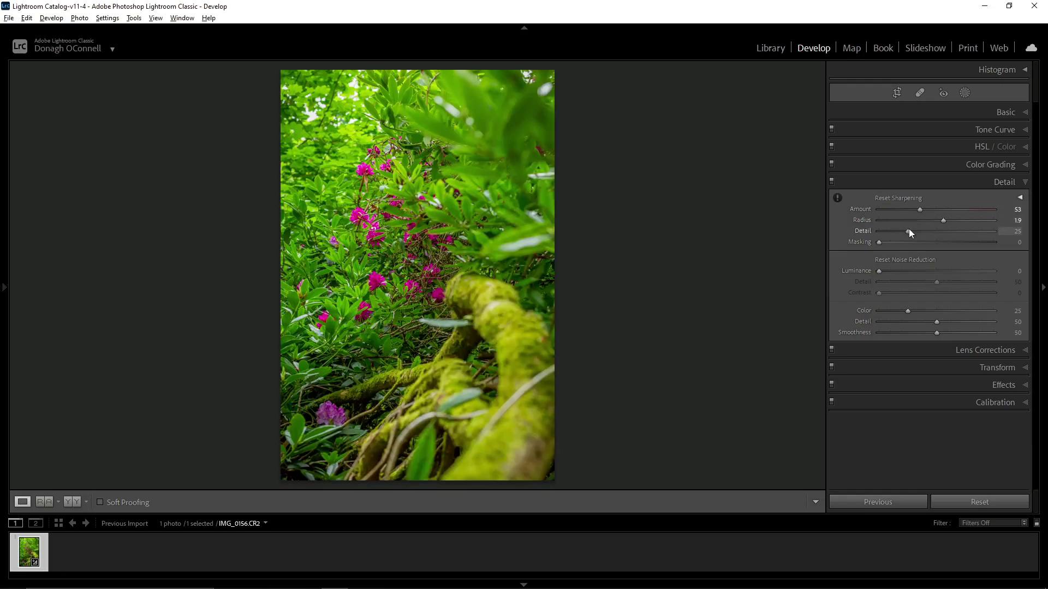
drag(908, 232, 984, 244)
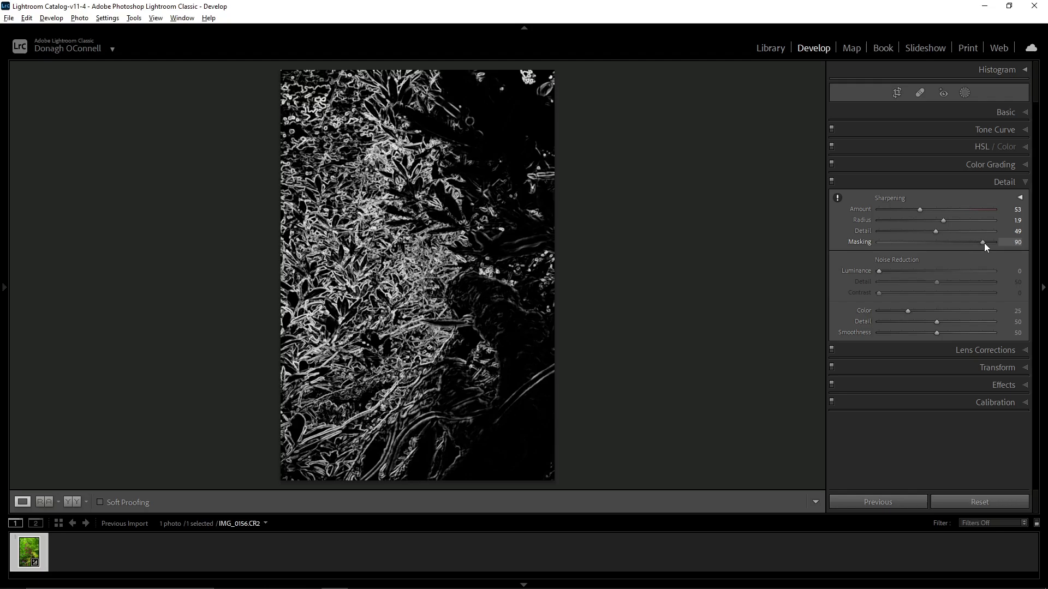
drag(984, 243, 984, 244)
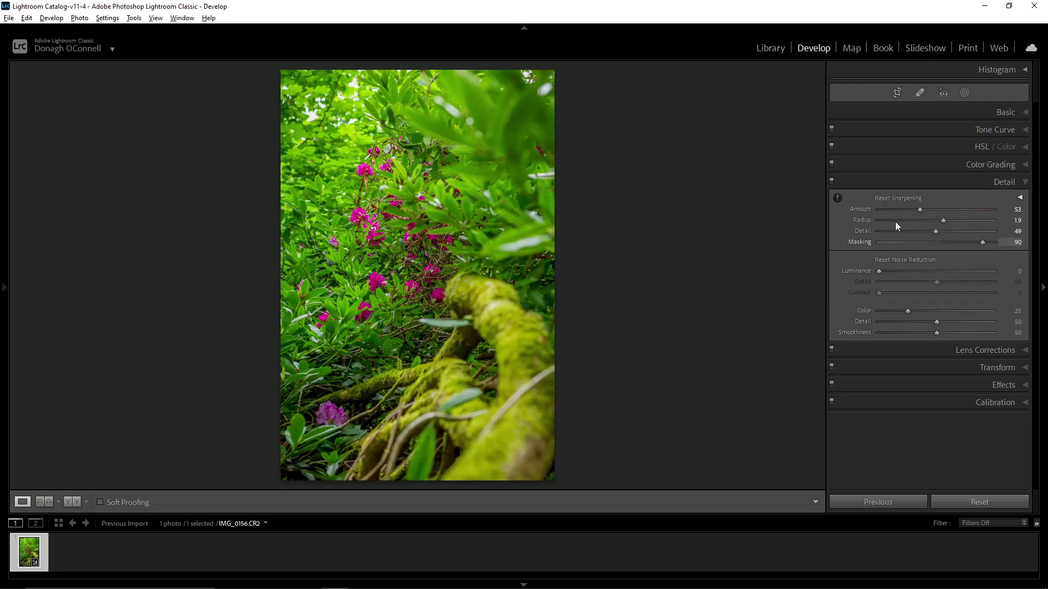
click(902, 182)
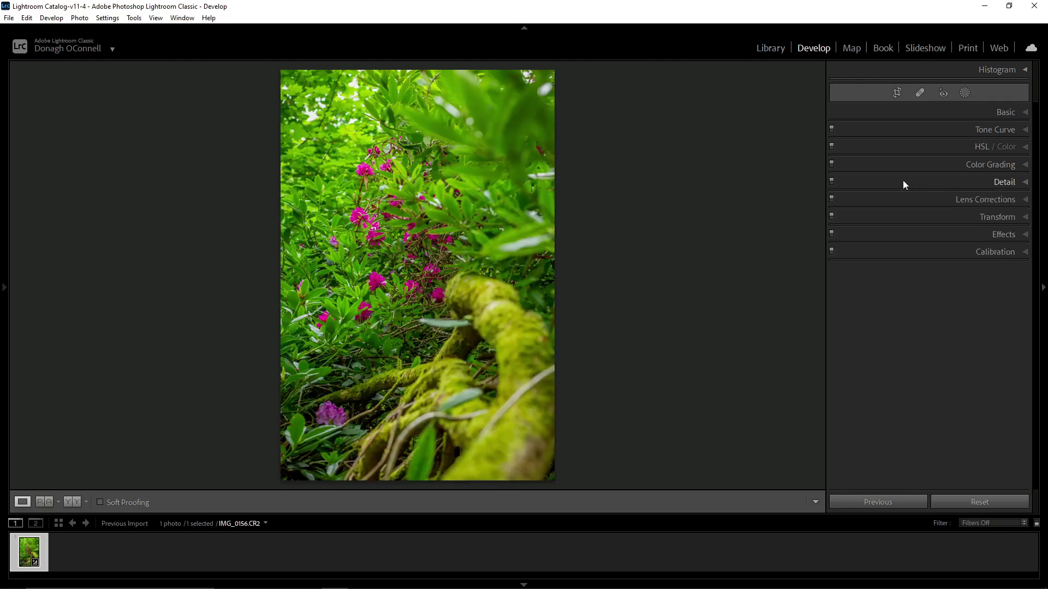
In HSL, set Green saturation -83, Yellow -35, lower Orange, and shift Red hue and luminance
click(911, 144)
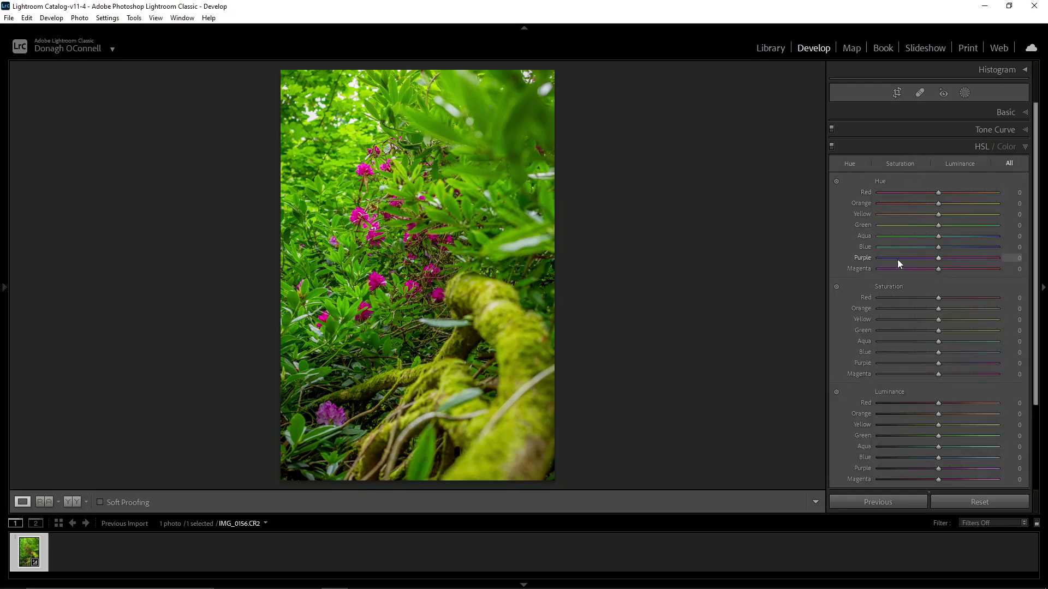
drag(918, 331, 906, 342)
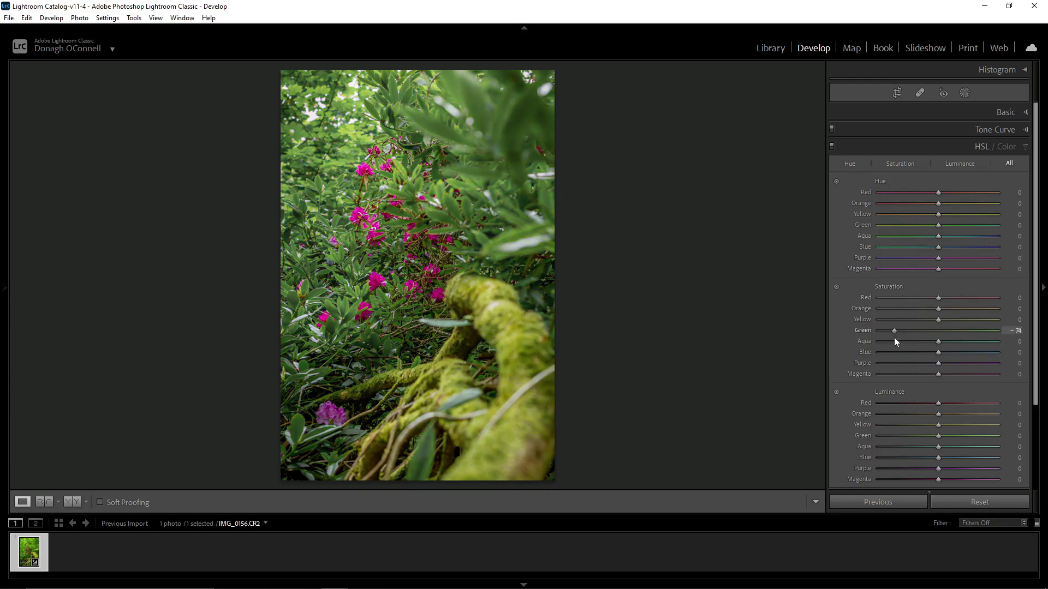
drag(892, 340, 889, 340)
click(915, 319)
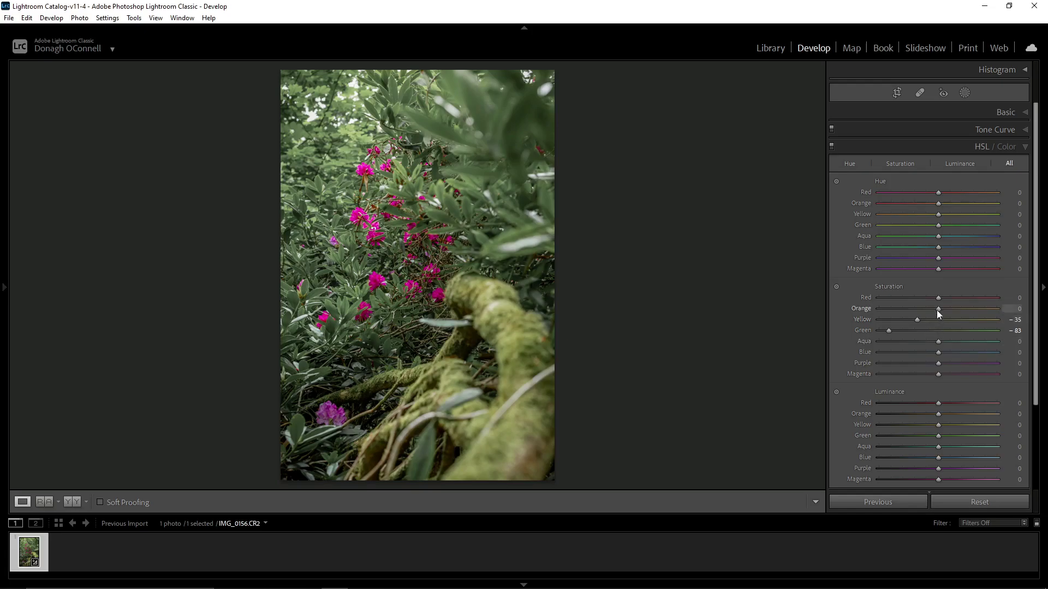
drag(937, 310, 930, 312)
drag(929, 194, 884, 209)
mouse_move(937, 403)
mouse_down()
mouse_move(896, 404)
mouse_move(910, 405)
mouse_up()
click(923, 148)
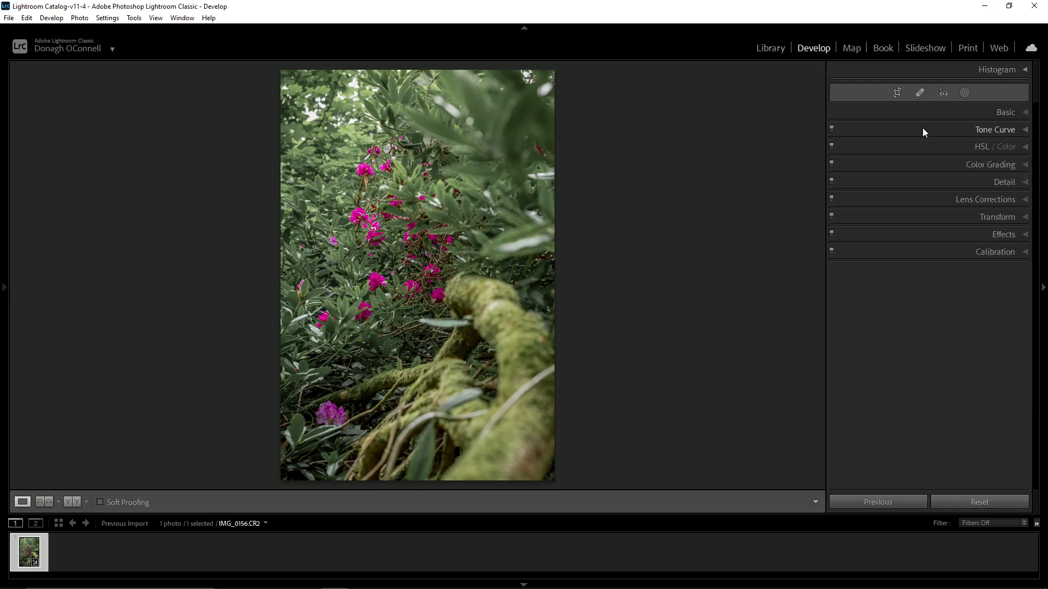
In Basic, set Dehaze +36, Vibrance -27 and white balance Temp 4417
click(920, 127)
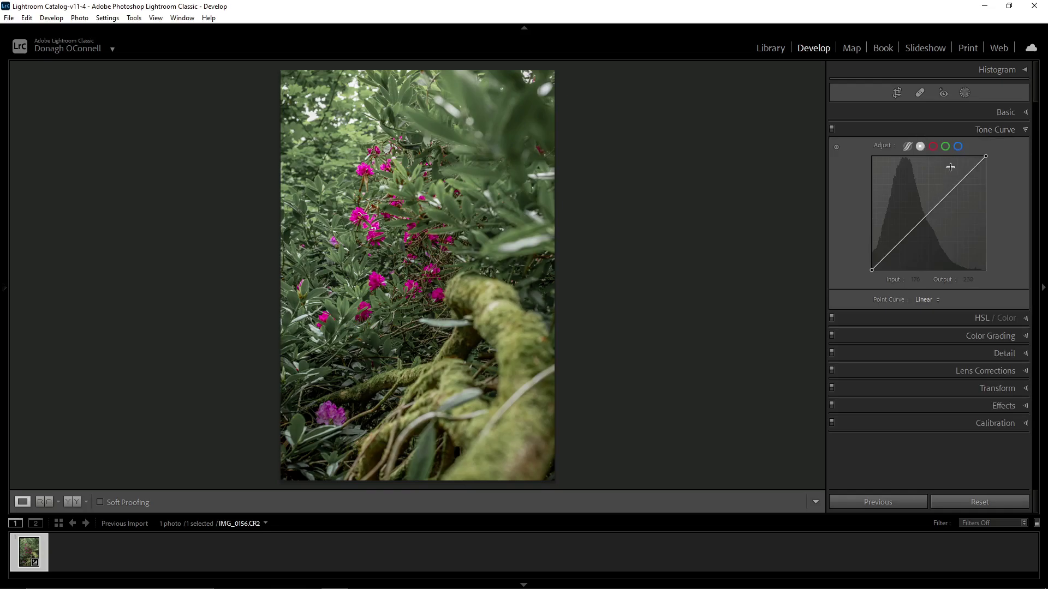
click(933, 112)
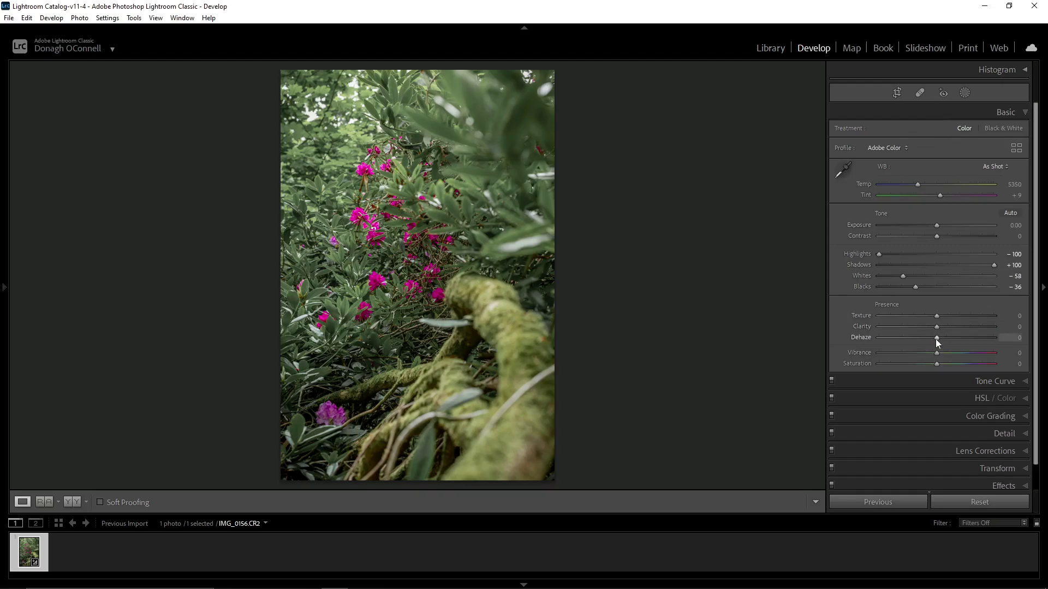
mouse_move(938, 338)
mouse_down()
mouse_move(981, 338)
mouse_move(966, 340)
mouse_up()
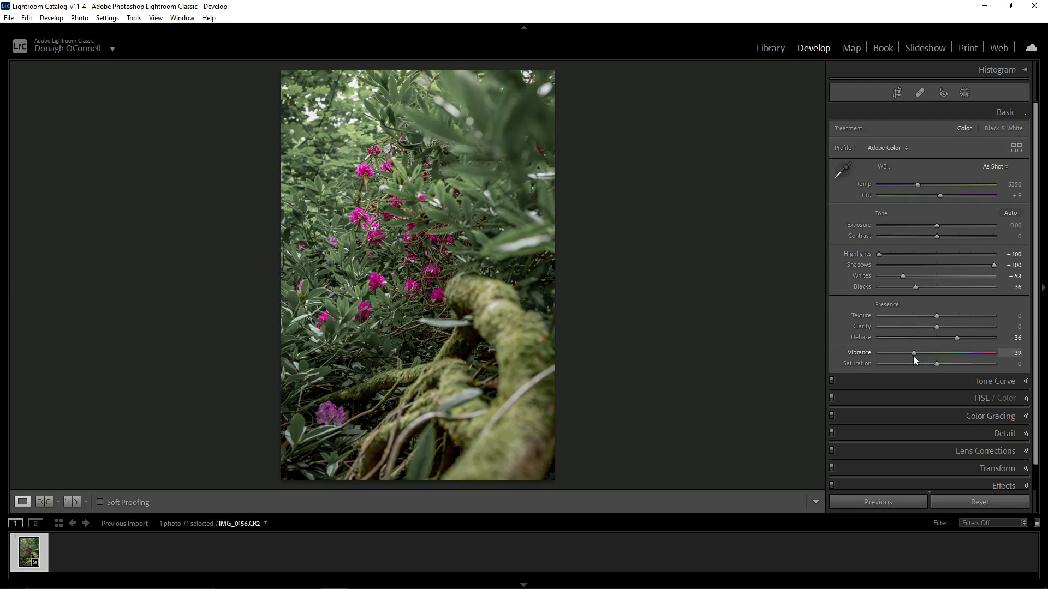
drag(915, 356, 921, 356)
drag(915, 188, 905, 188)
Crop to the 4x5 / 8x10 aspect ratio, reposition the photo in the frame, and apply
click(896, 93)
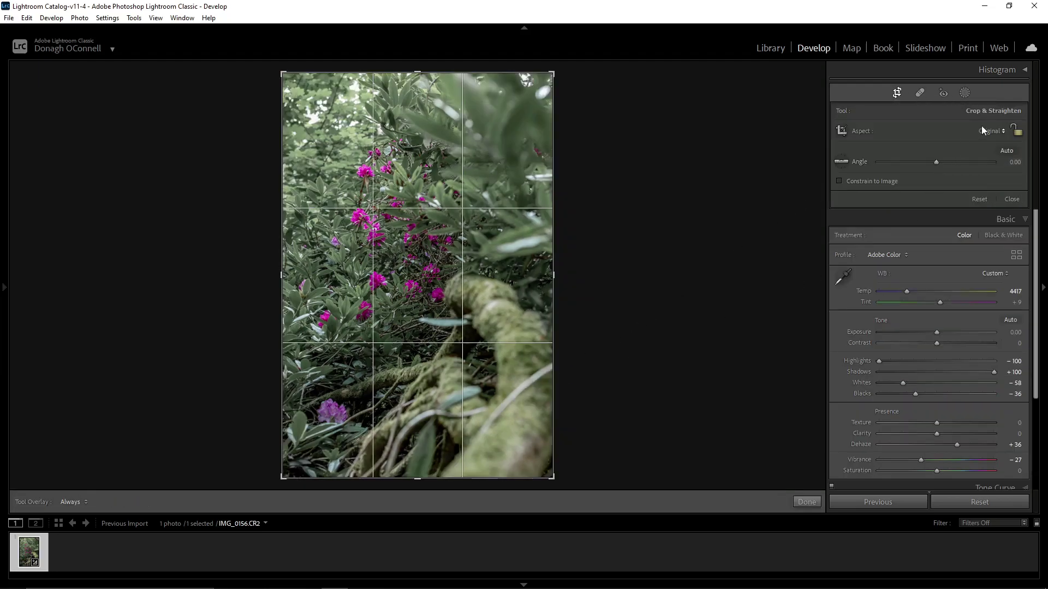
click(987, 131)
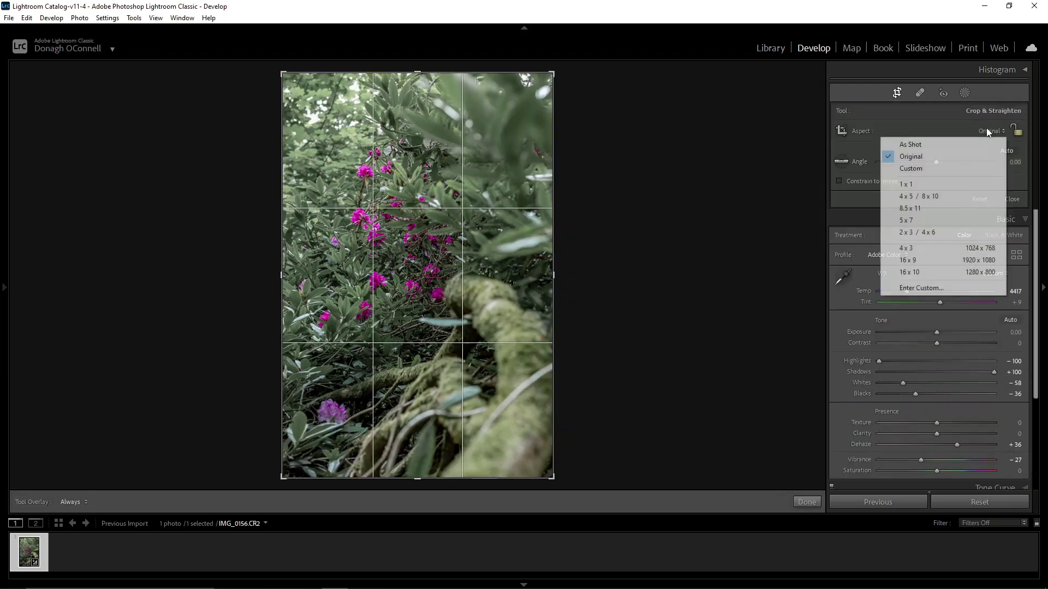
click(938, 197)
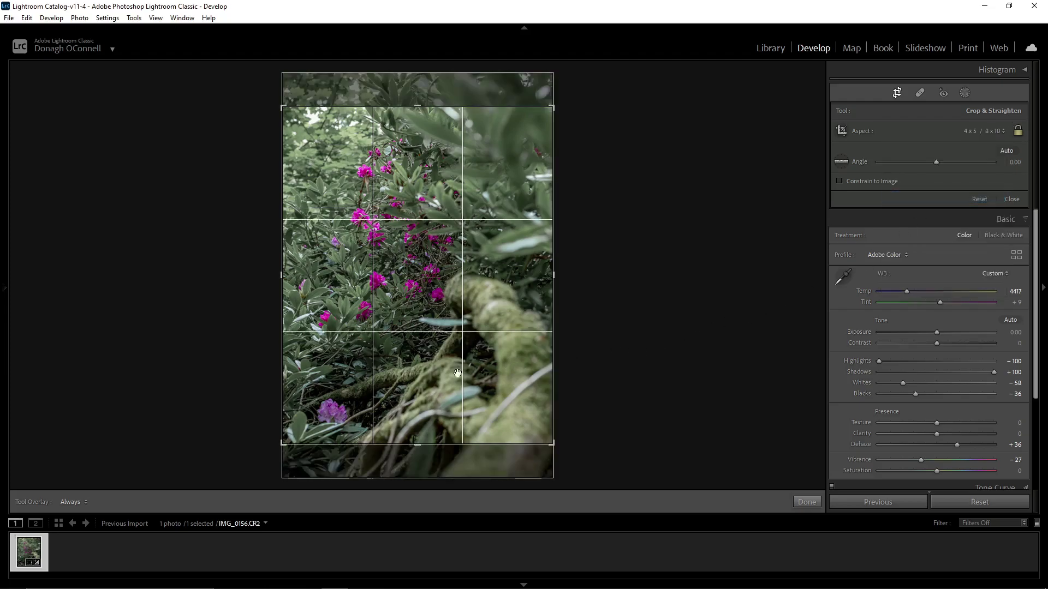
drag(426, 384, 424, 374)
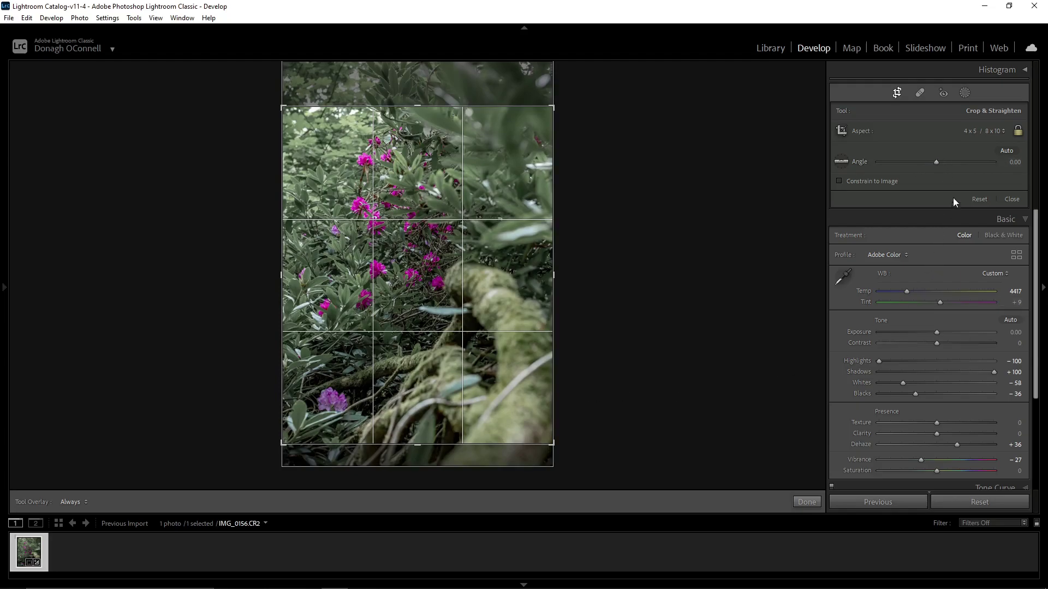
click(897, 94)
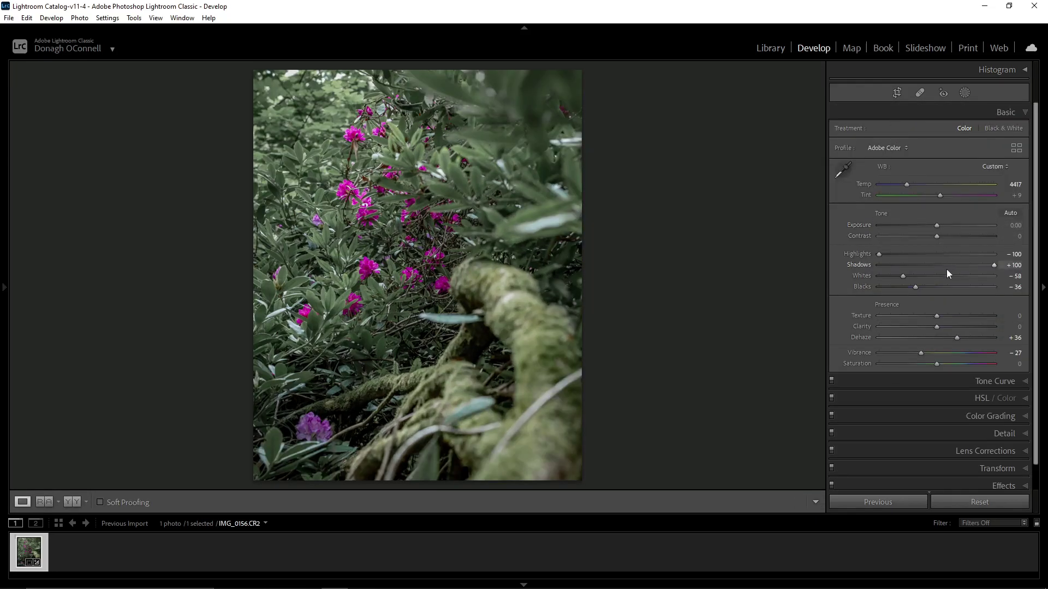
Darken the top-right corner with a linear gradient mask: Highlights -80, Shadows -87, Whites -67
click(965, 93)
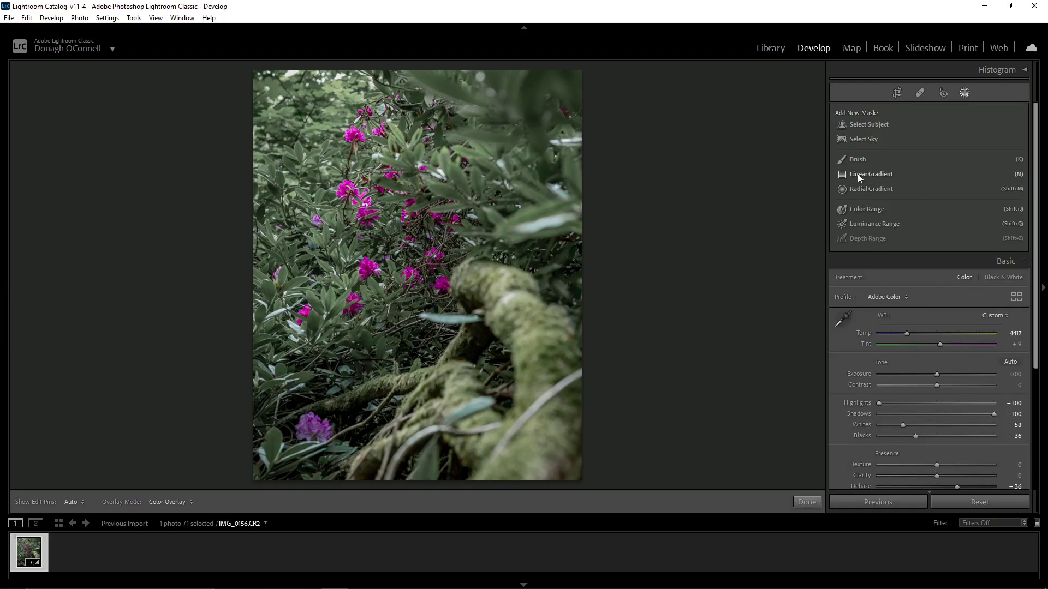
click(857, 173)
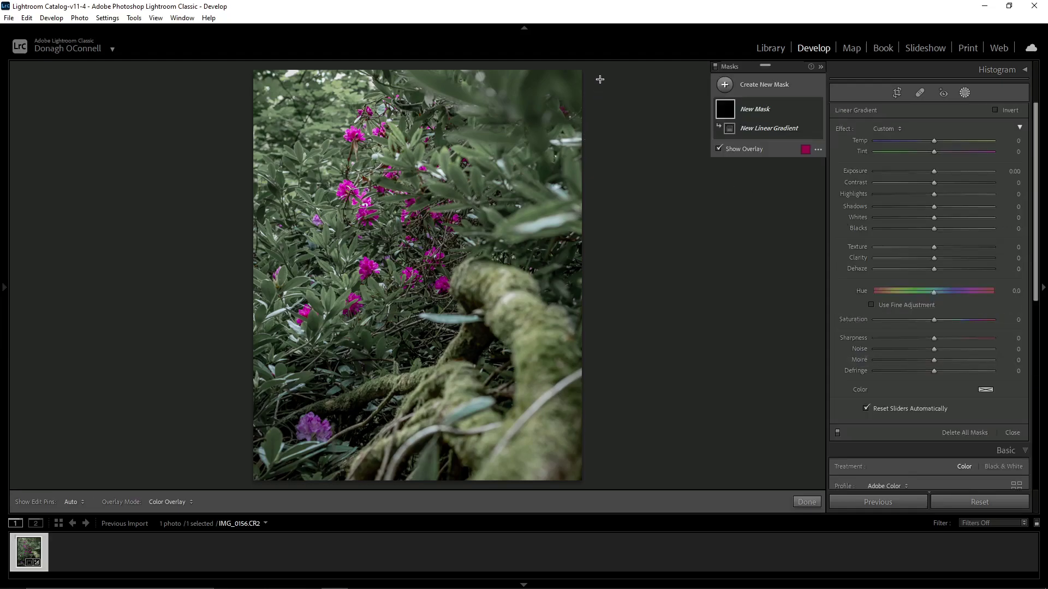
mouse_move(599, 80)
mouse_down()
mouse_move(464, 211)
mouse_move(453, 199)
mouse_up()
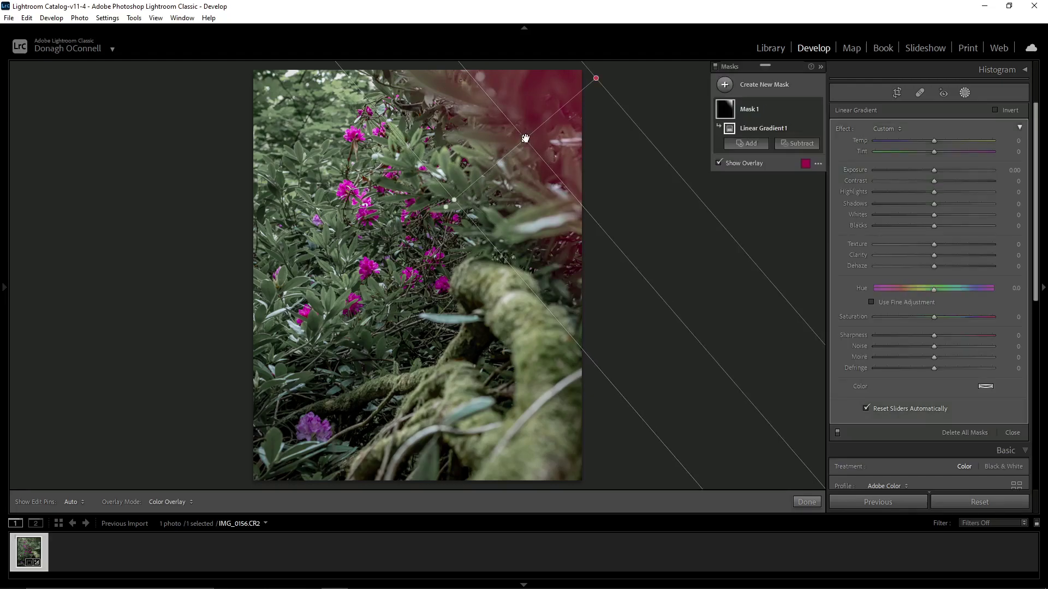
drag(514, 153, 484, 206)
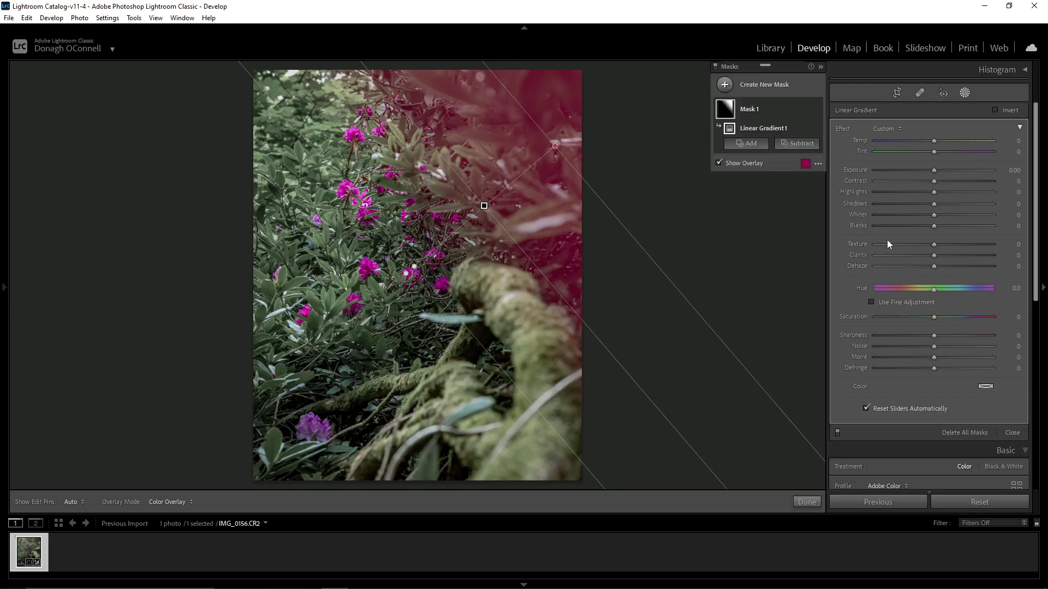
mouse_move(919, 205)
mouse_down()
mouse_move(877, 216)
mouse_move(887, 198)
mouse_move(910, 221)
mouse_move(893, 224)
mouse_up()
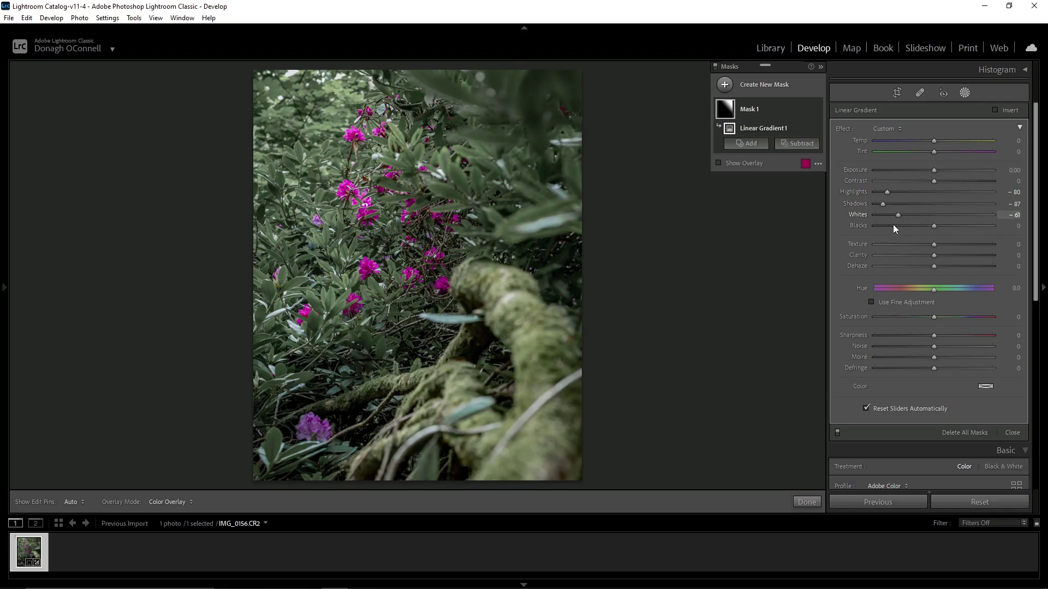
click(753, 87)
click(776, 154)
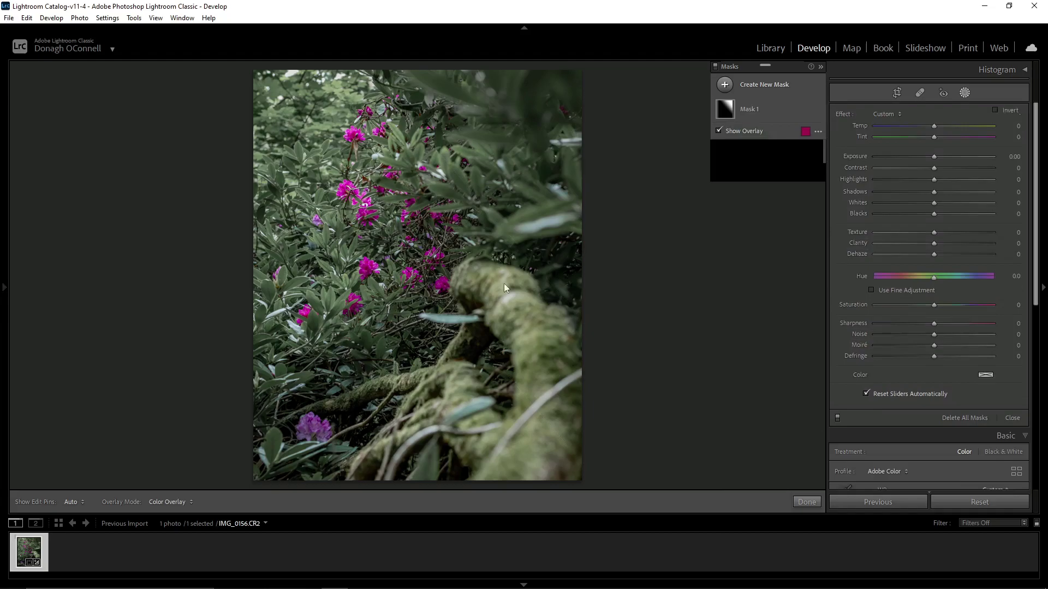
Draw an angled linear gradient up from the bottom with Shadows -100, Highlights -64, Whites -65
drag(413, 483, 407, 342)
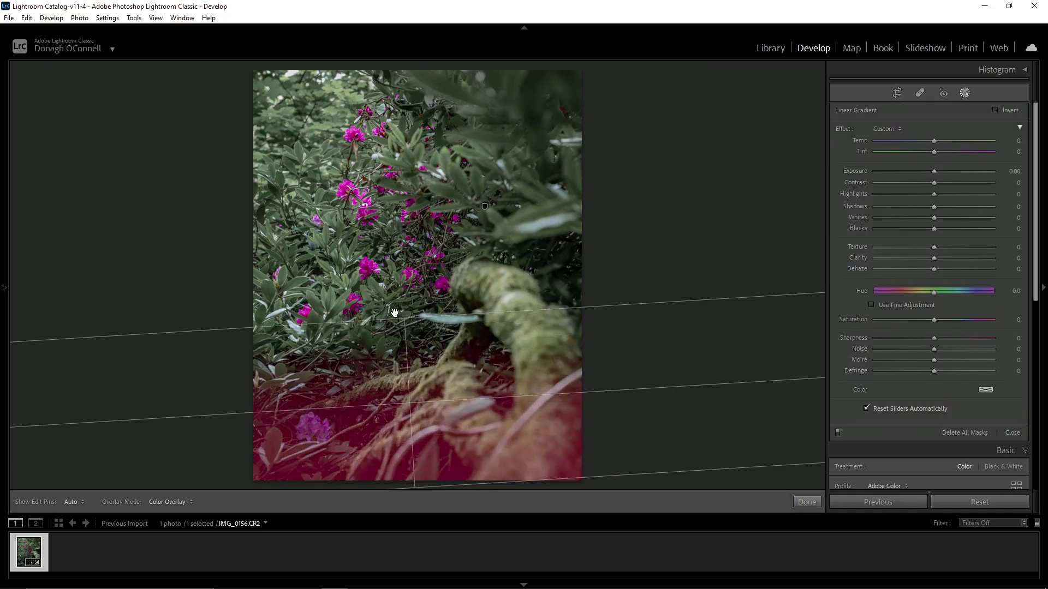
drag(407, 342, 350, 327)
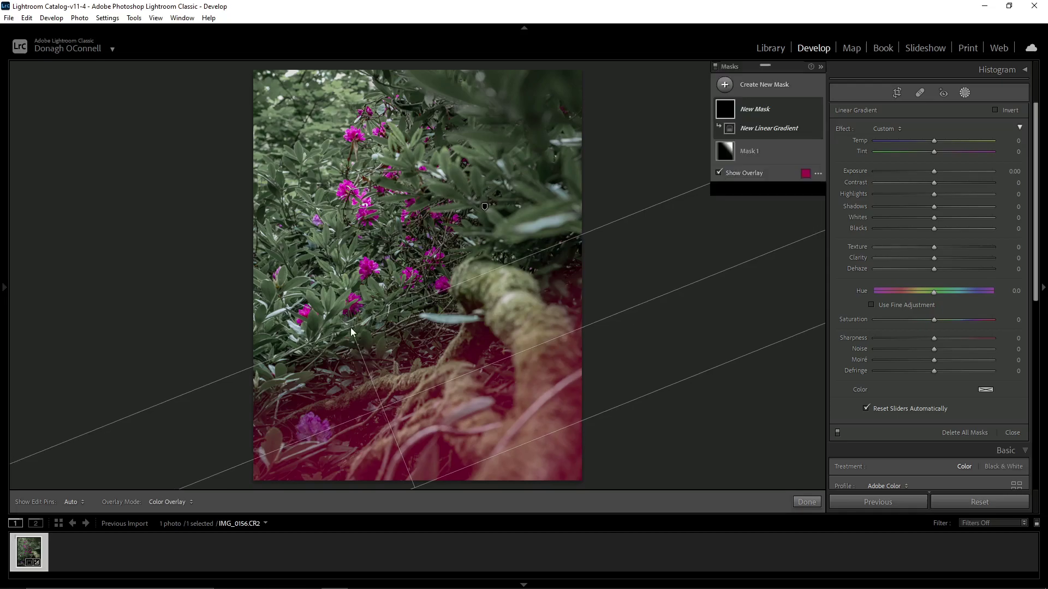
mouse_move(934, 203)
mouse_down()
mouse_move(873, 206)
mouse_move(900, 217)
mouse_up()
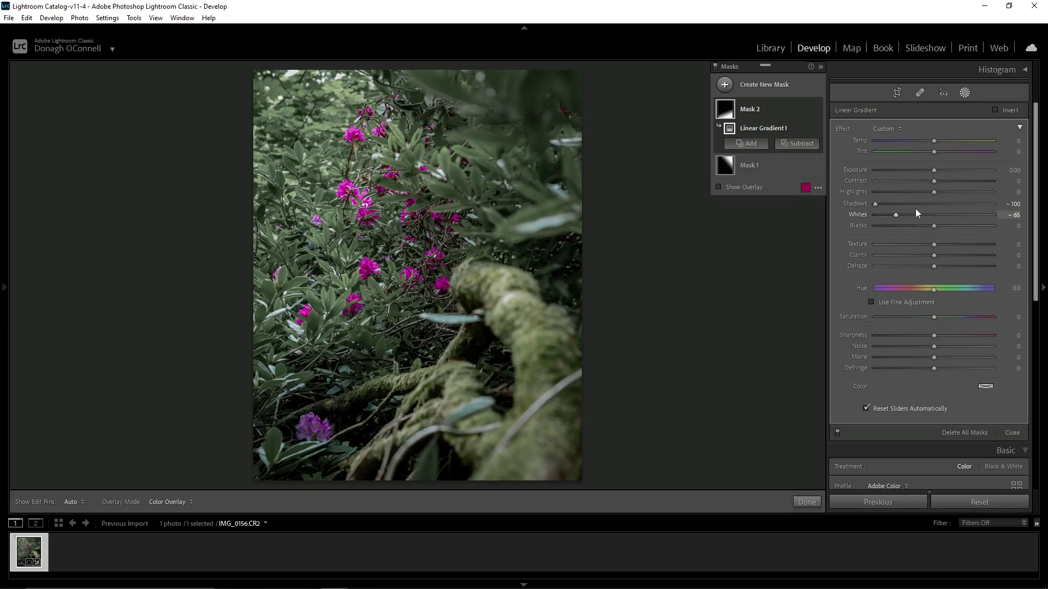
drag(934, 192, 910, 194)
Add a radial gradient mask as an ellipse over the rhododendron cluster
click(756, 85)
click(780, 169)
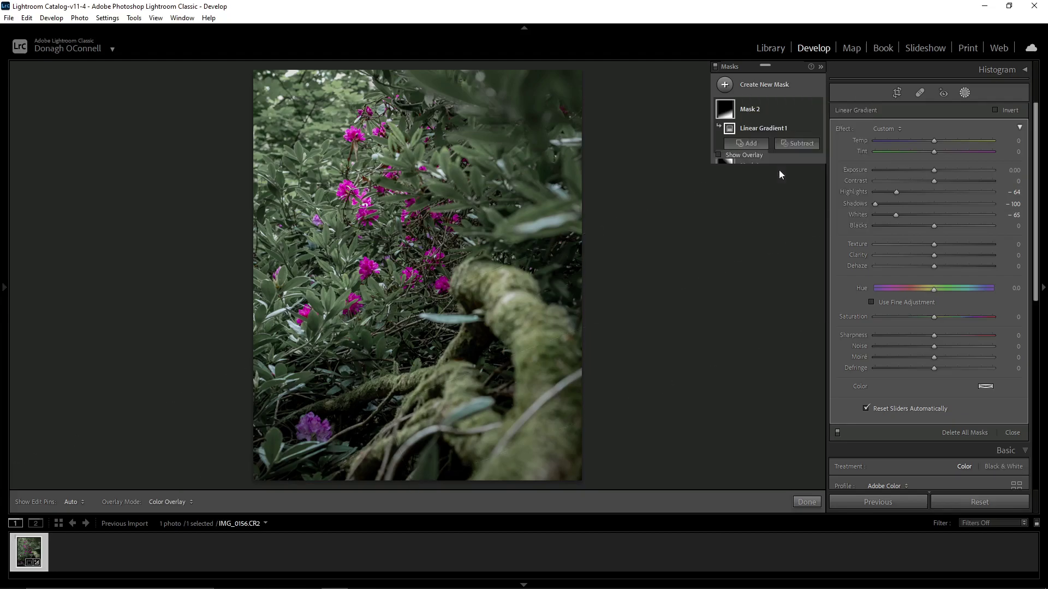
drag(334, 199, 435, 333)
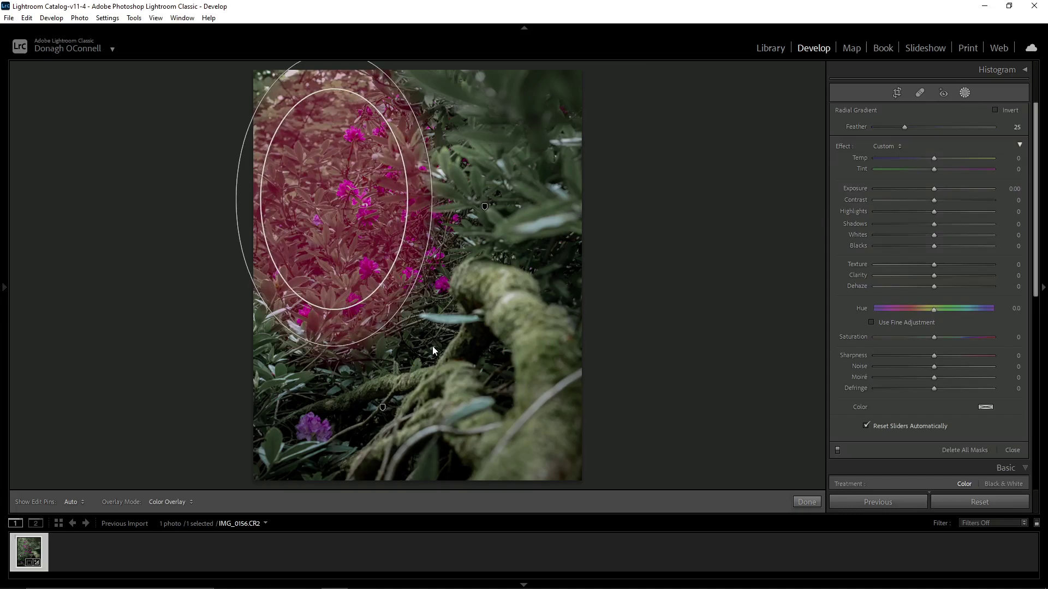
Fit the radial ellipse over the rhododendrons, invert it, and lower Clarity to about -31
drag(433, 348, 432, 346)
drag(334, 201, 368, 253)
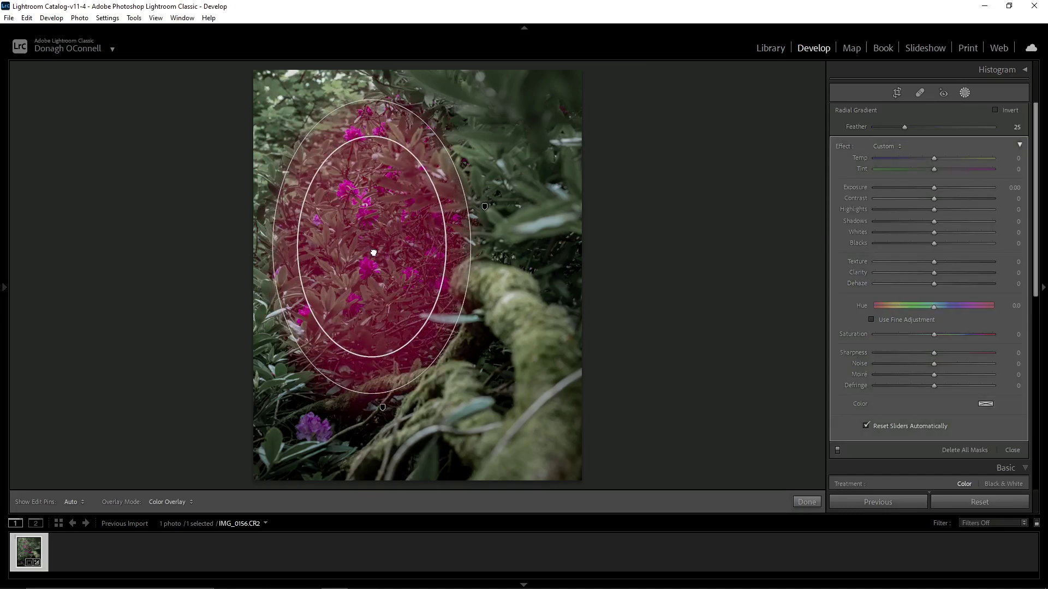
drag(369, 253, 371, 247)
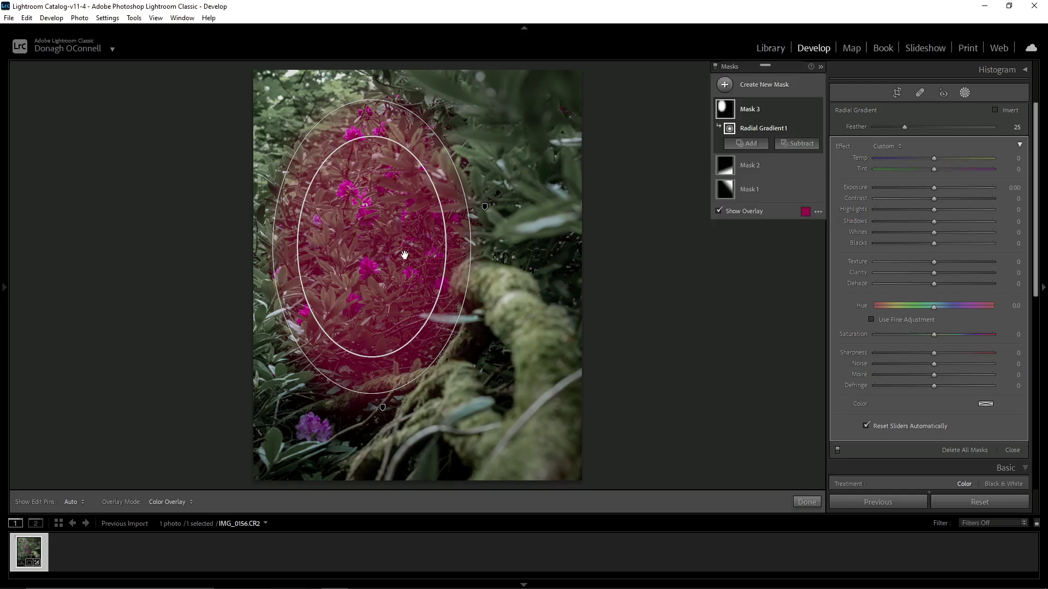
click(994, 111)
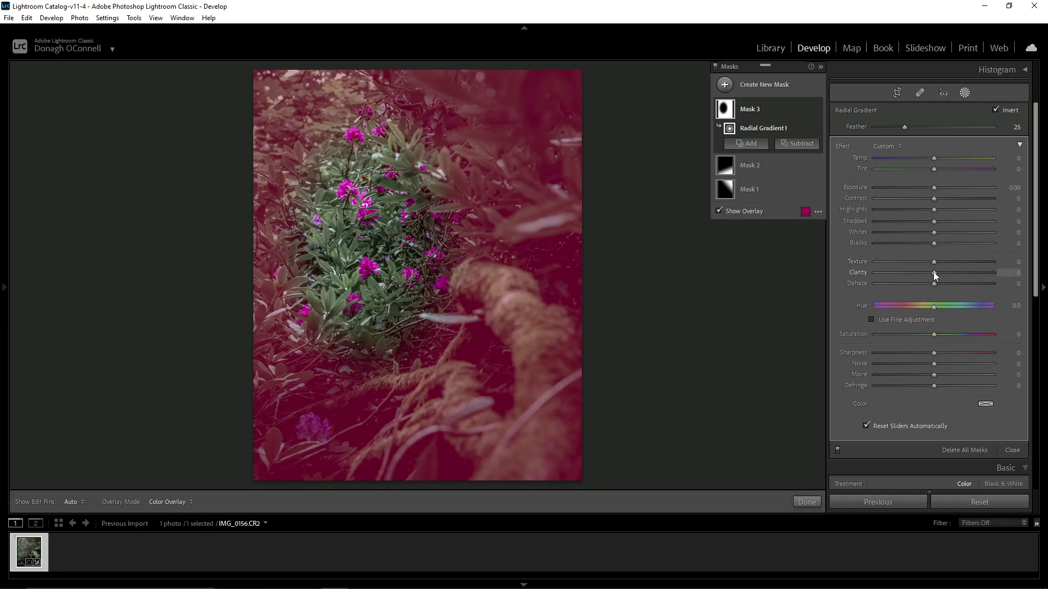
drag(933, 272, 924, 273)
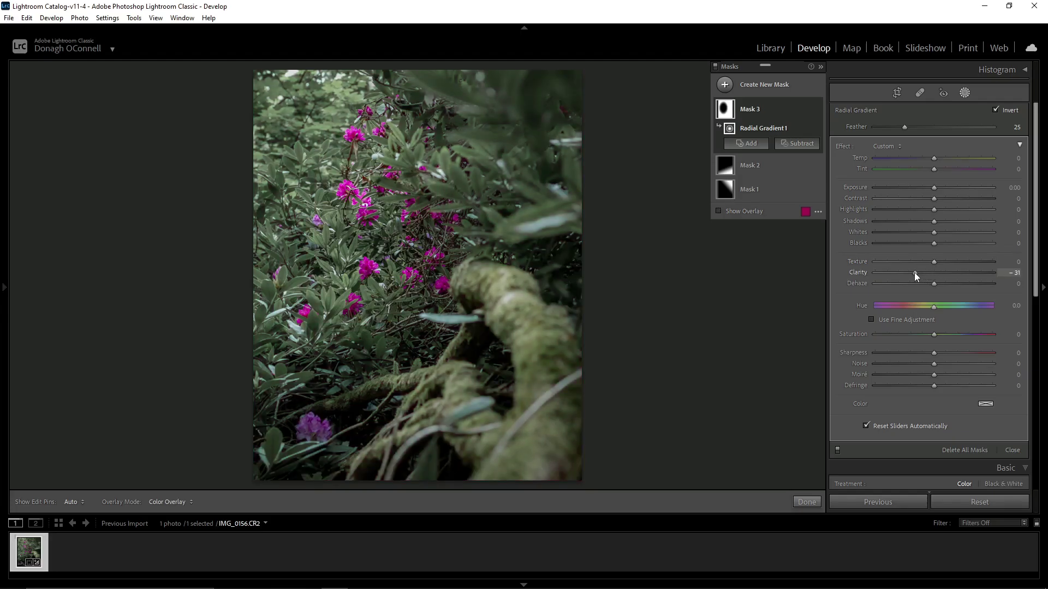
In the inverted radial mask, set Clarity -39, Shadows -48, Highlights -84, Temp -2, Tint -22
drag(915, 273, 911, 273)
drag(930, 219, 914, 222)
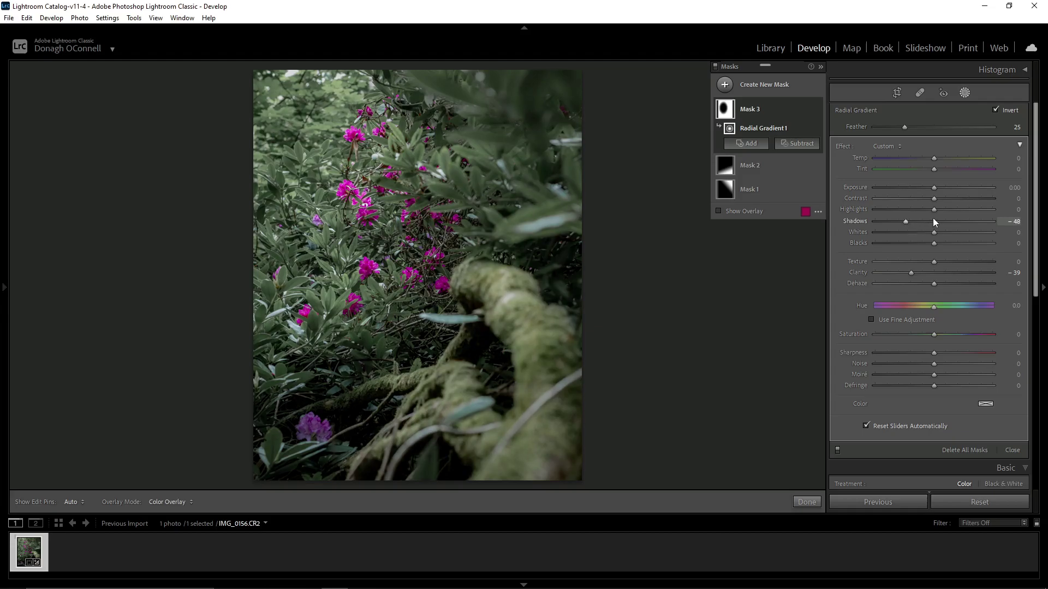
mouse_move(933, 210)
mouse_down()
mouse_move(883, 218)
mouse_move(921, 241)
mouse_move(902, 242)
mouse_up()
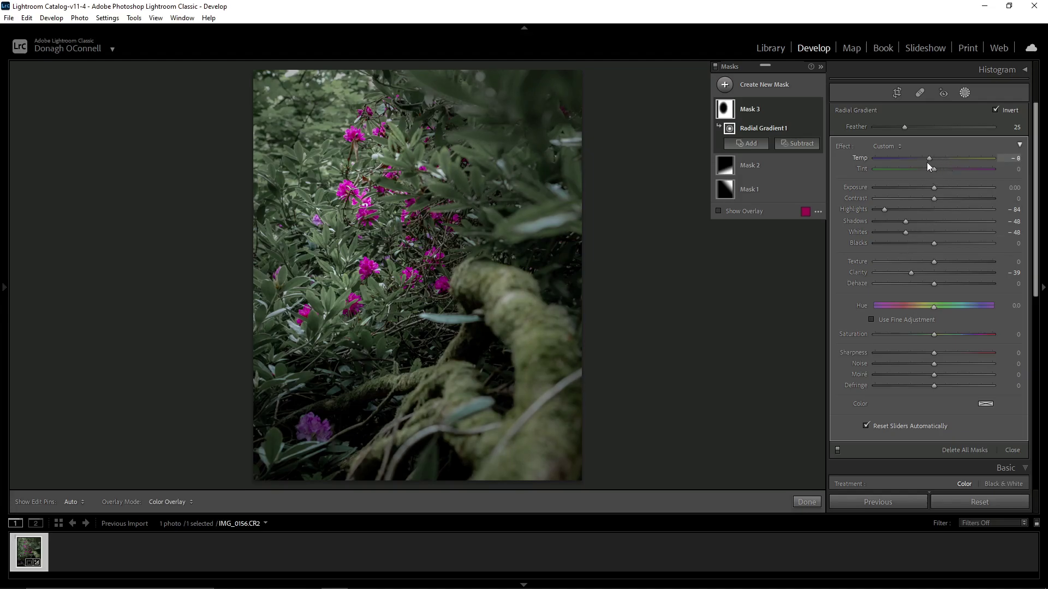
drag(918, 165, 928, 163)
drag(933, 173, 923, 173)
drag(884, 177, 916, 179)
Leave Masking for the Calibration panel and begin tuning the Green Primary saturation
click(964, 94)
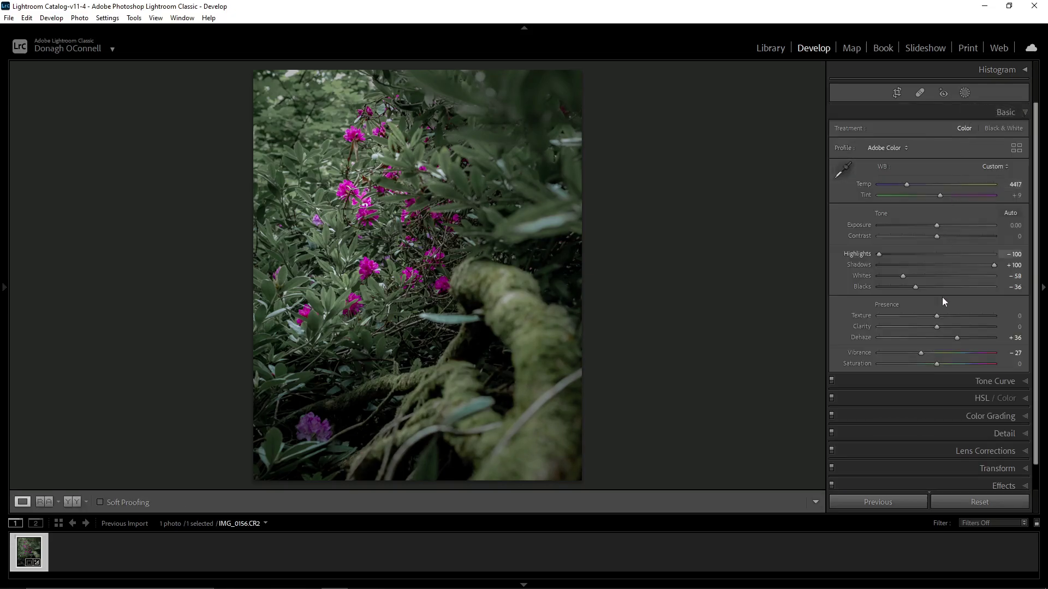
scroll(928, 251, down, 1)
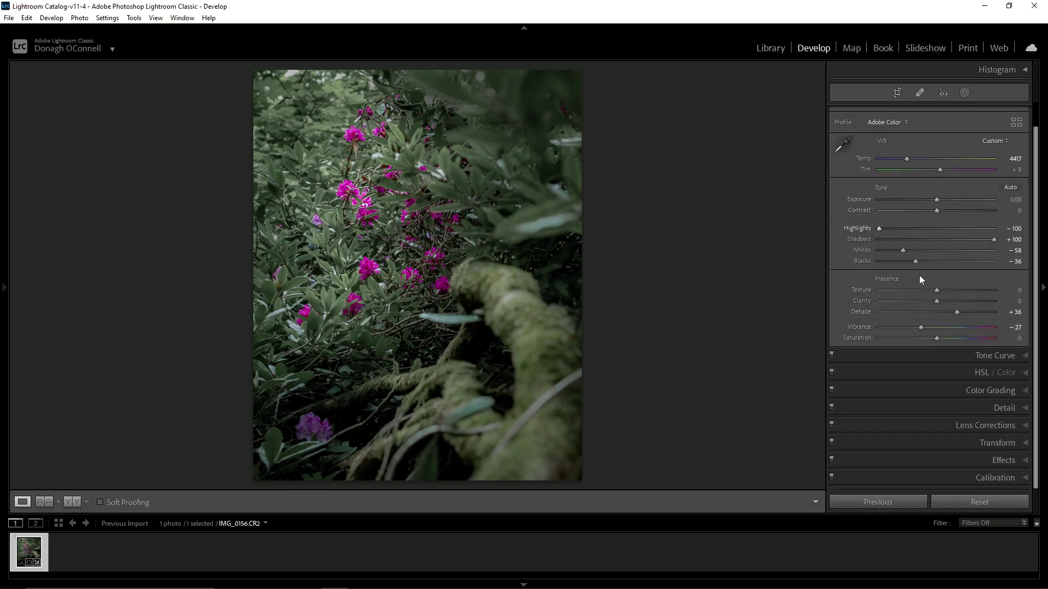
click(916, 477)
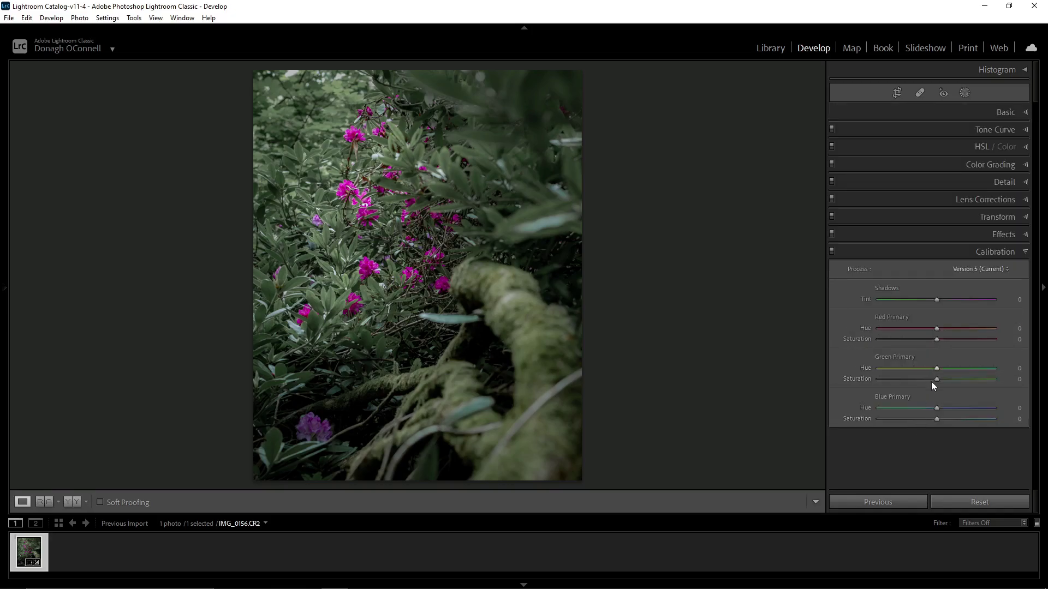
drag(936, 378, 927, 382)
drag(918, 383, 918, 383)
drag(888, 385, 898, 384)
drag(911, 384, 946, 372)
Settle the Green Primary at Hue +54 and Saturation +21
drag(968, 368, 962, 368)
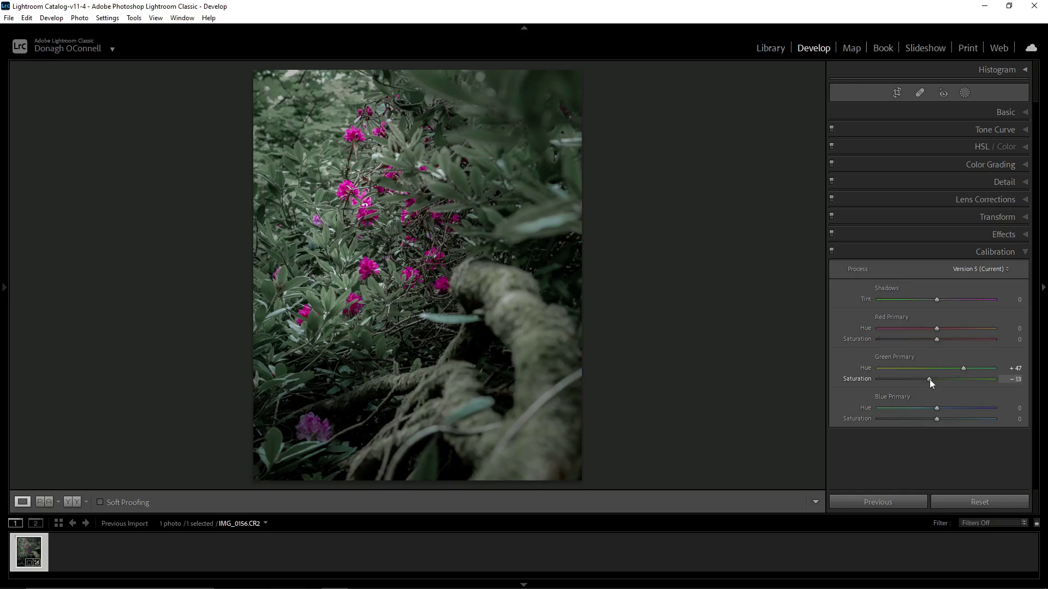
drag(930, 382, 946, 379)
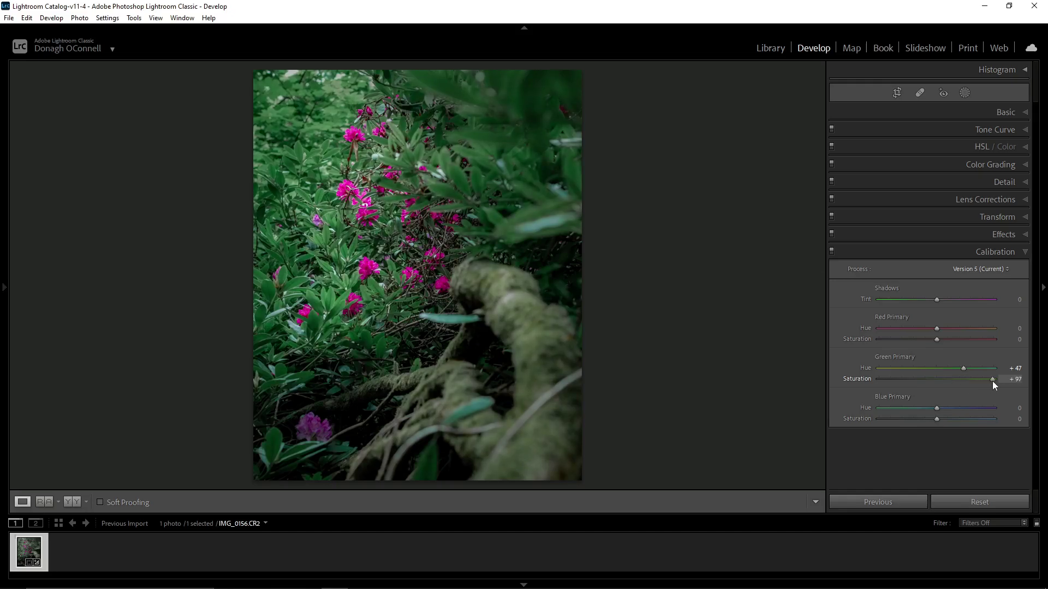
drag(992, 384, 949, 385)
drag(963, 367, 967, 369)
drag(969, 374, 964, 408)
Set Blue Primary Hue to -19 and Shadows Tint to +18
drag(932, 415, 930, 415)
drag(937, 299, 948, 301)
drag(950, 309, 946, 309)
Collapse Calibration and add tone curve points, lifting the black point to fade the shadows
click(918, 254)
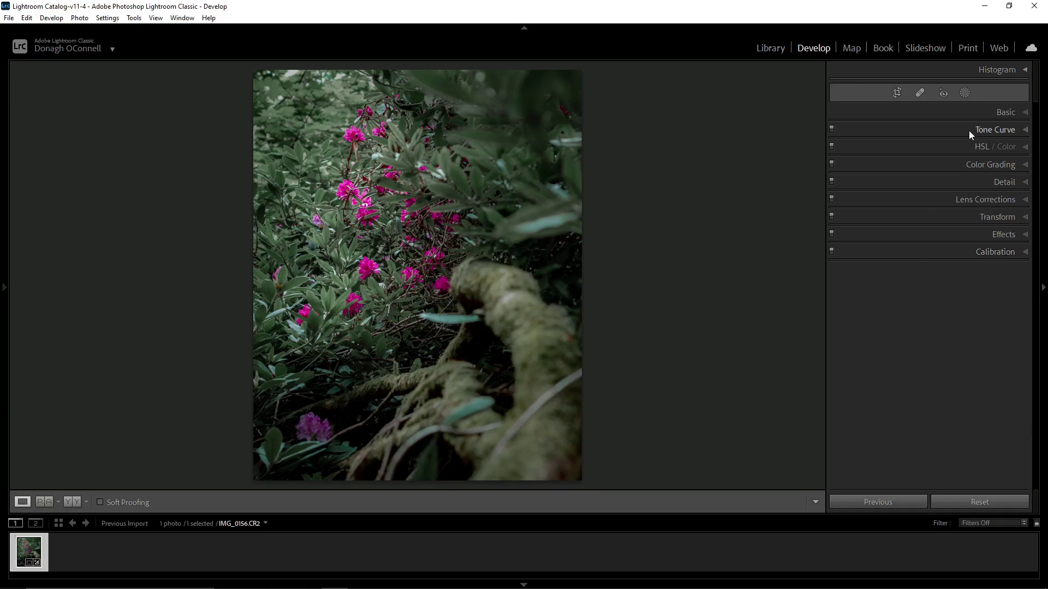
click(943, 131)
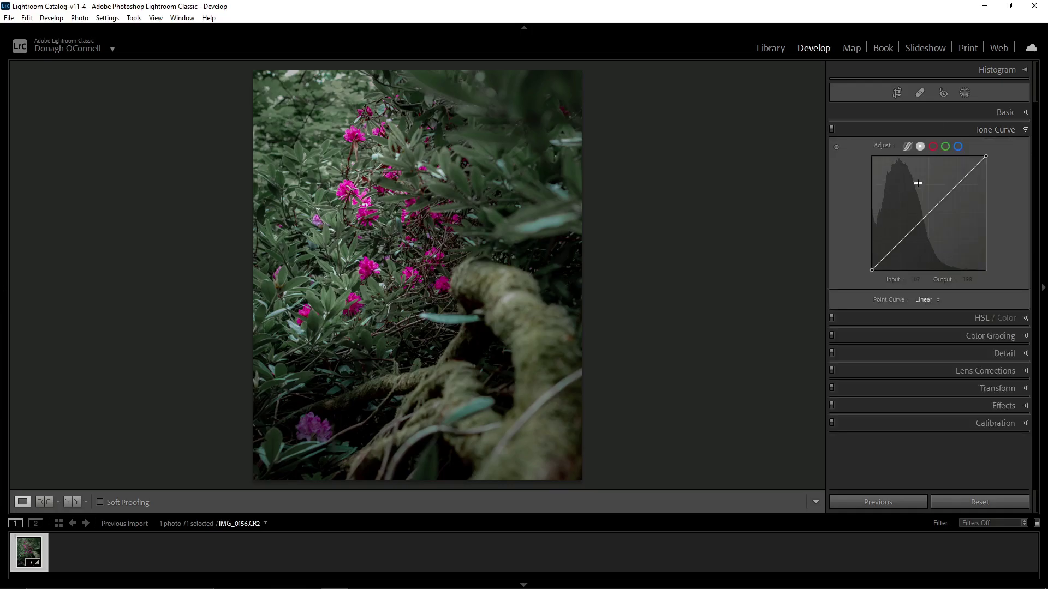
click(929, 213)
click(958, 183)
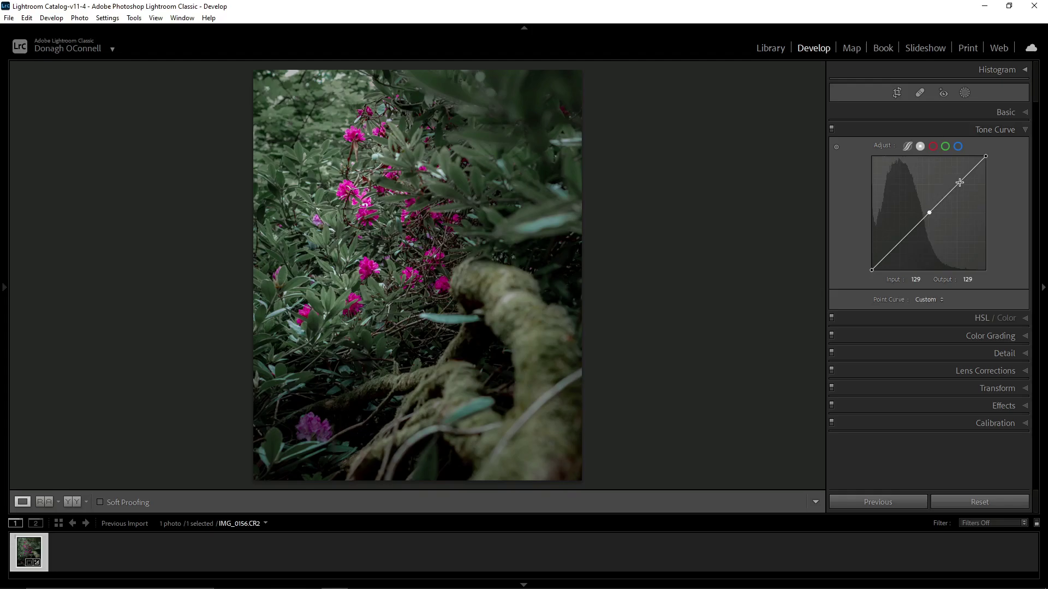
click(901, 240)
click(885, 256)
mouse_move(871, 270)
mouse_down()
mouse_move(860, 255)
mouse_move(881, 254)
mouse_up()
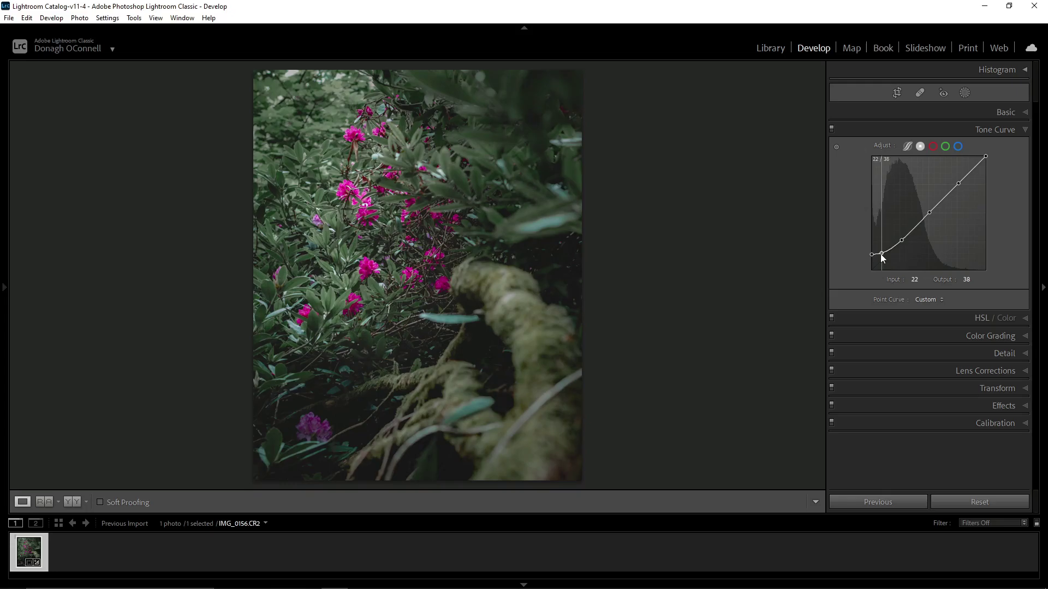
Lower the green curve midpoint to 121 and raise the blue curve midpoint to 133
click(945, 146)
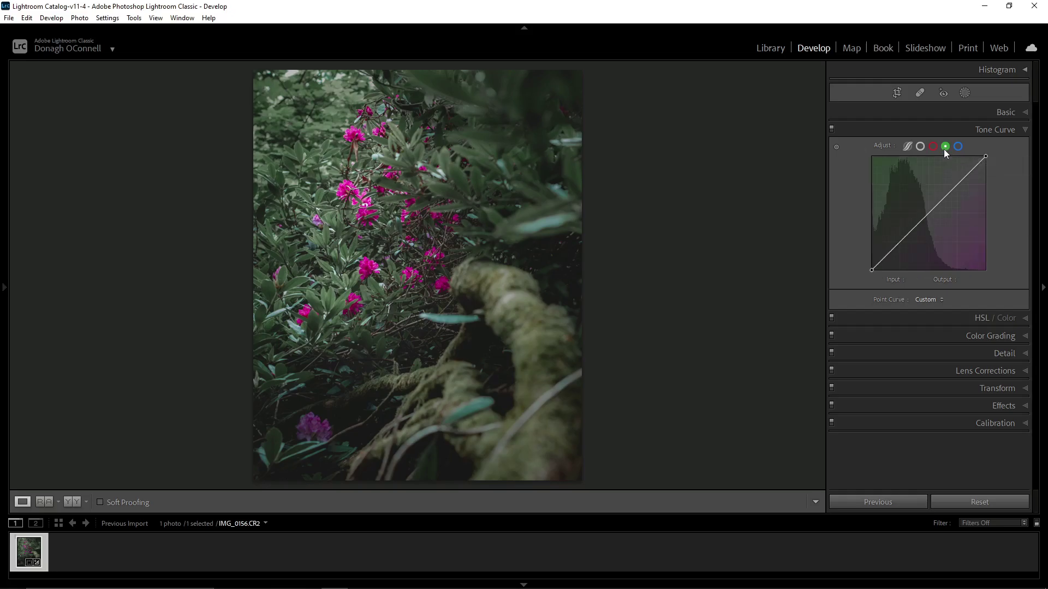
click(927, 215)
drag(928, 215, 929, 216)
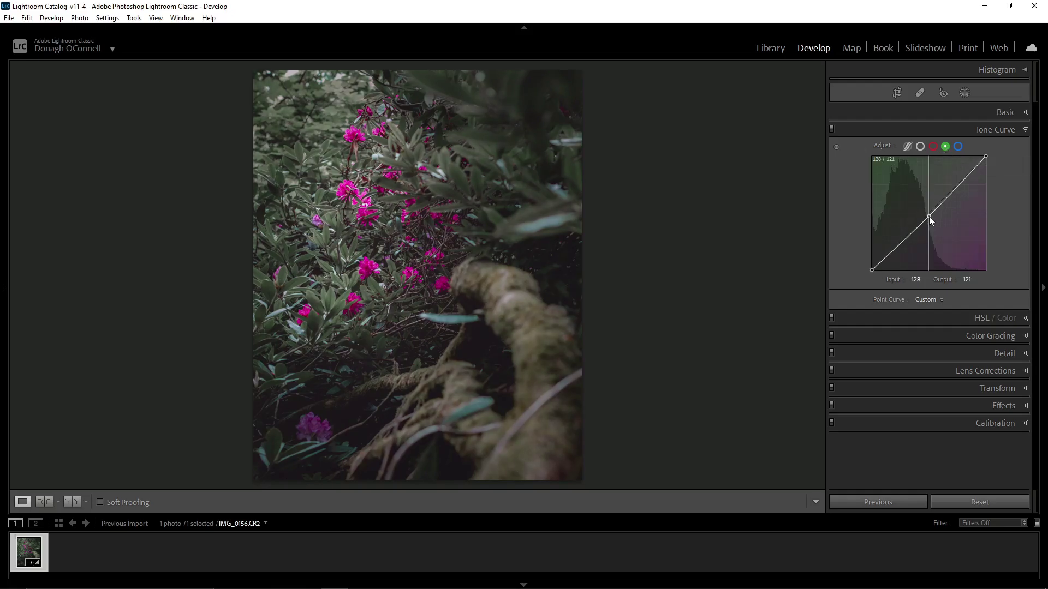
click(958, 147)
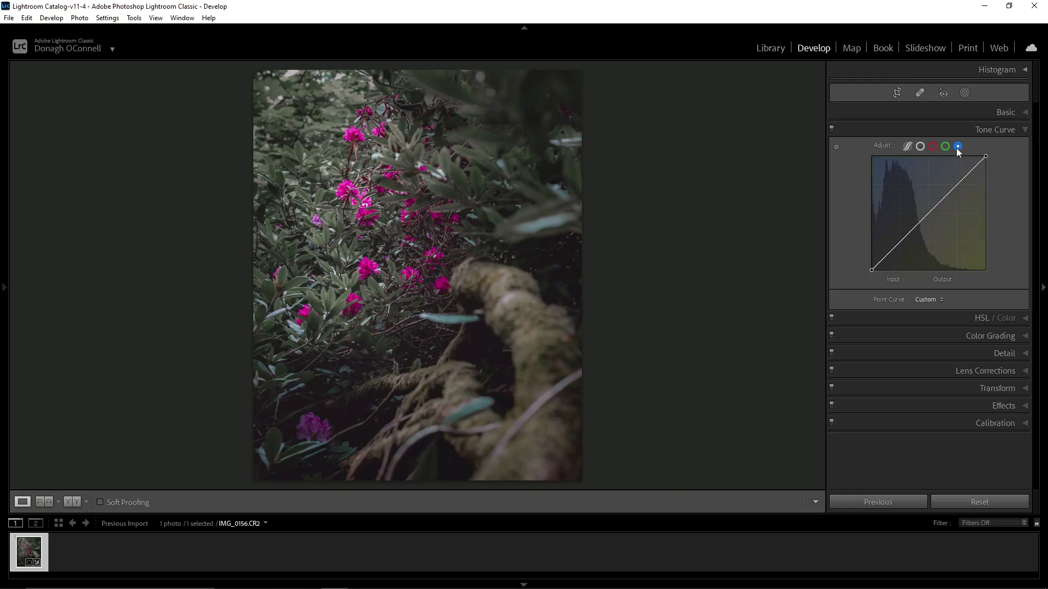
click(929, 214)
drag(930, 212, 929, 210)
click(975, 132)
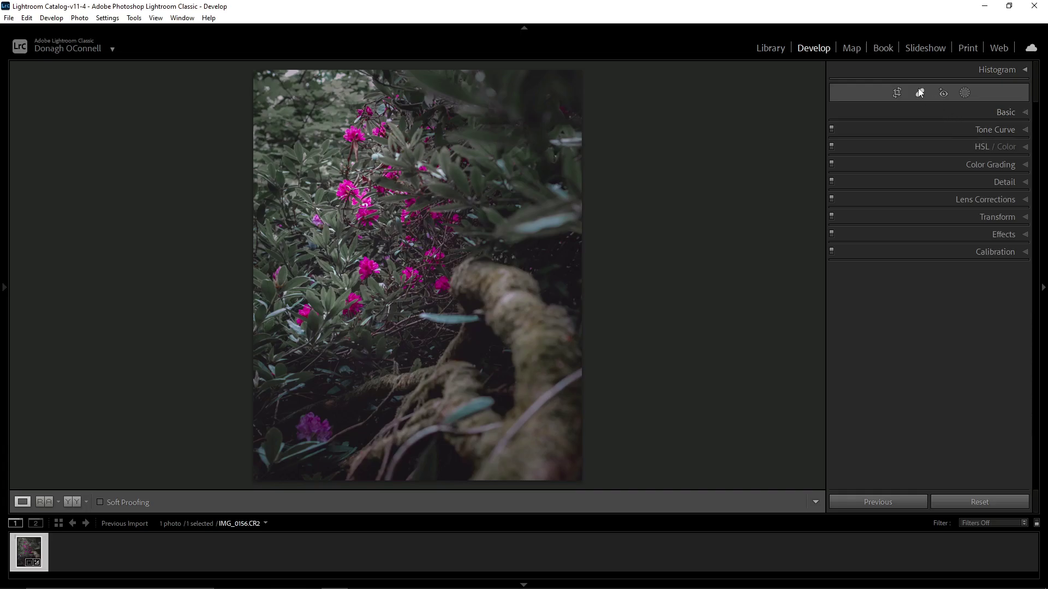
Heal away the pale leaf near the photo's centre with Spot Removal
click(919, 93)
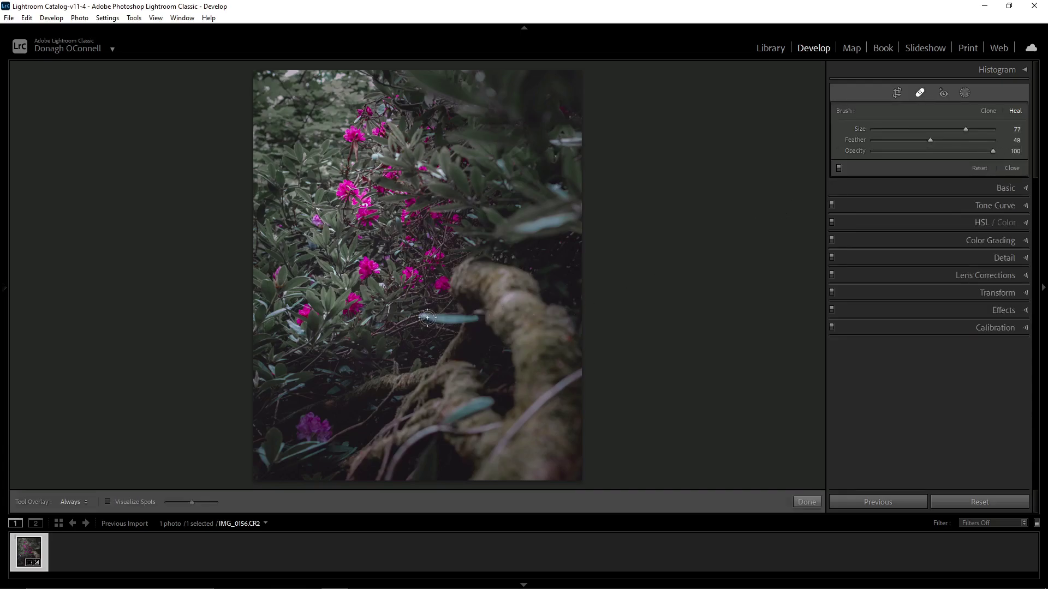
drag(424, 316, 472, 319)
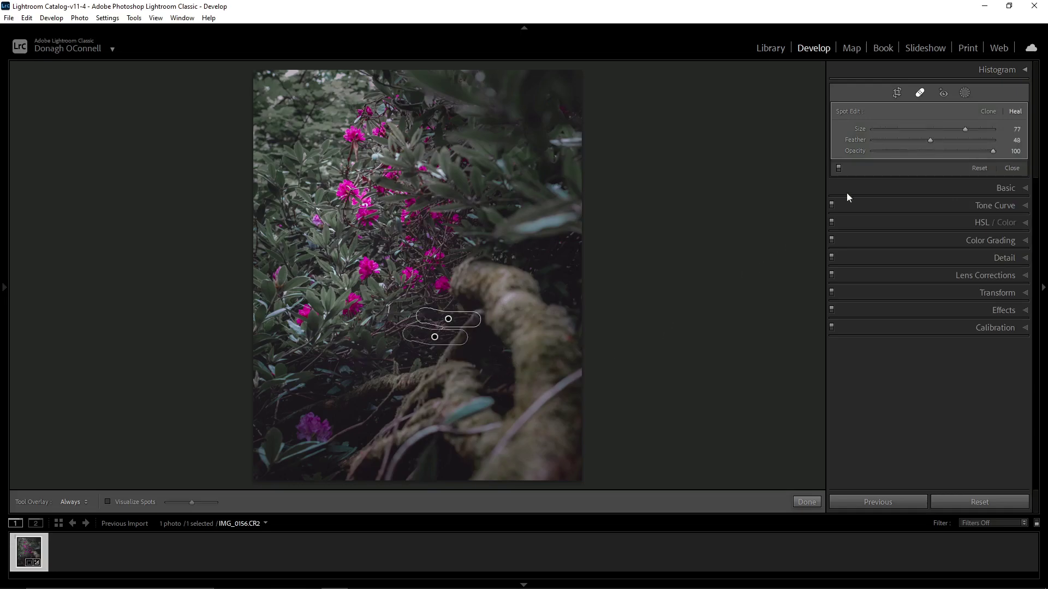
click(919, 92)
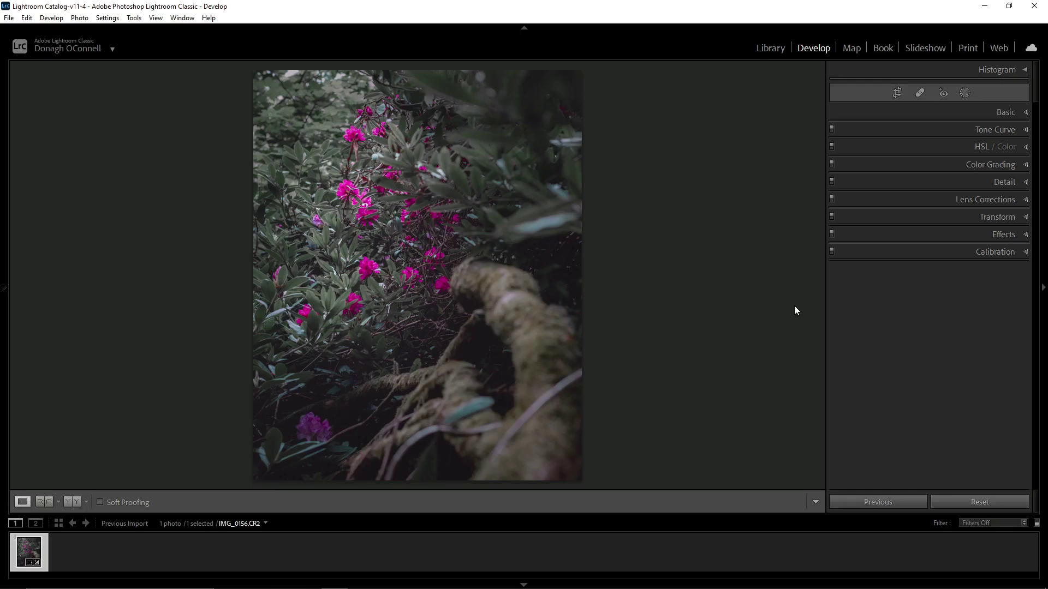
Heal the bright leaf low by the mossy branch and reposition its source
click(919, 93)
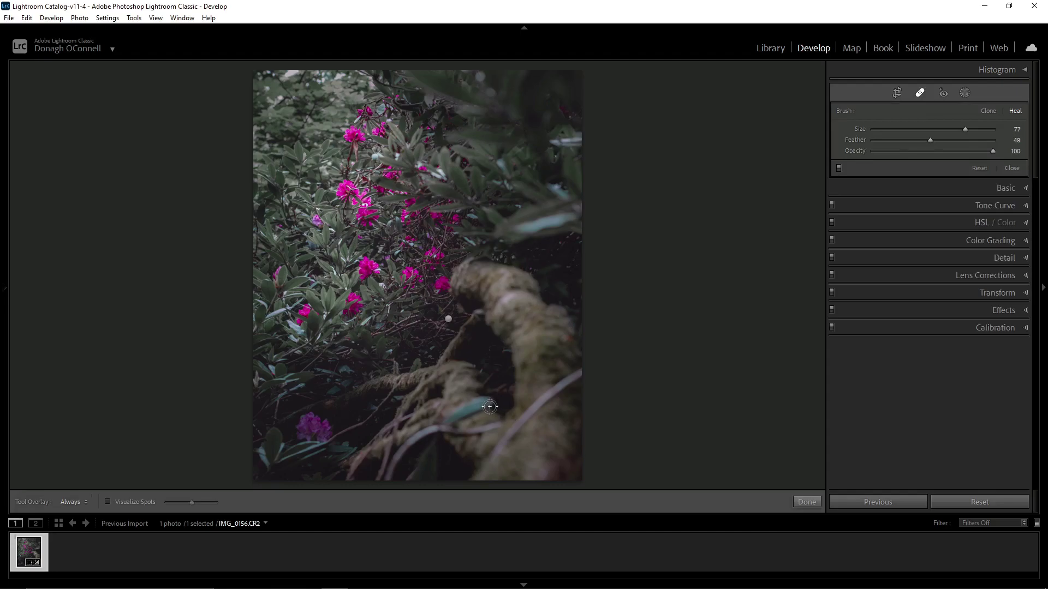
scroll(488, 402, up, 1)
drag(488, 403, 450, 418)
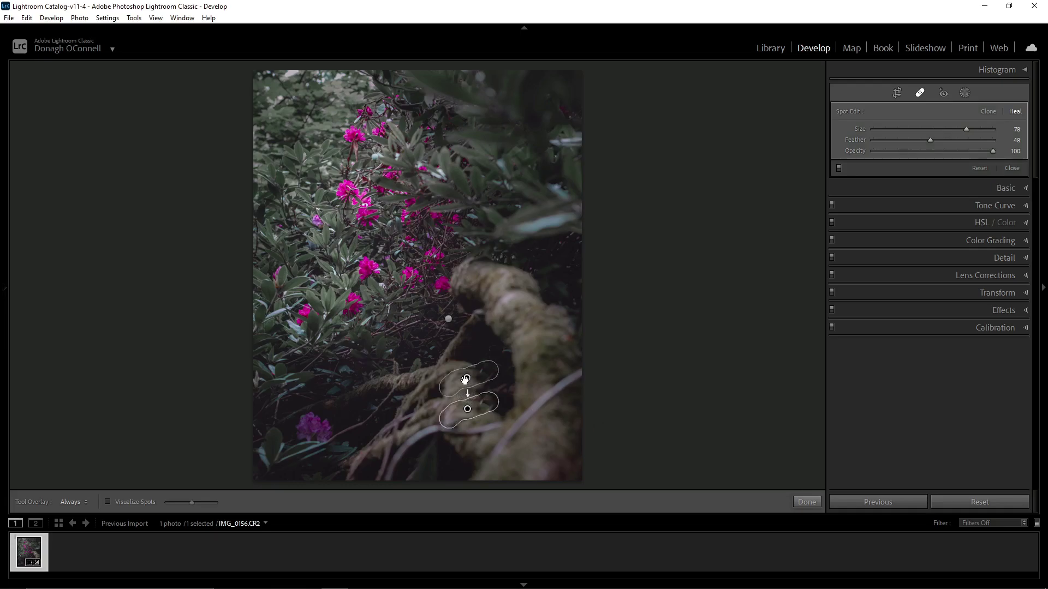
drag(462, 383, 454, 391)
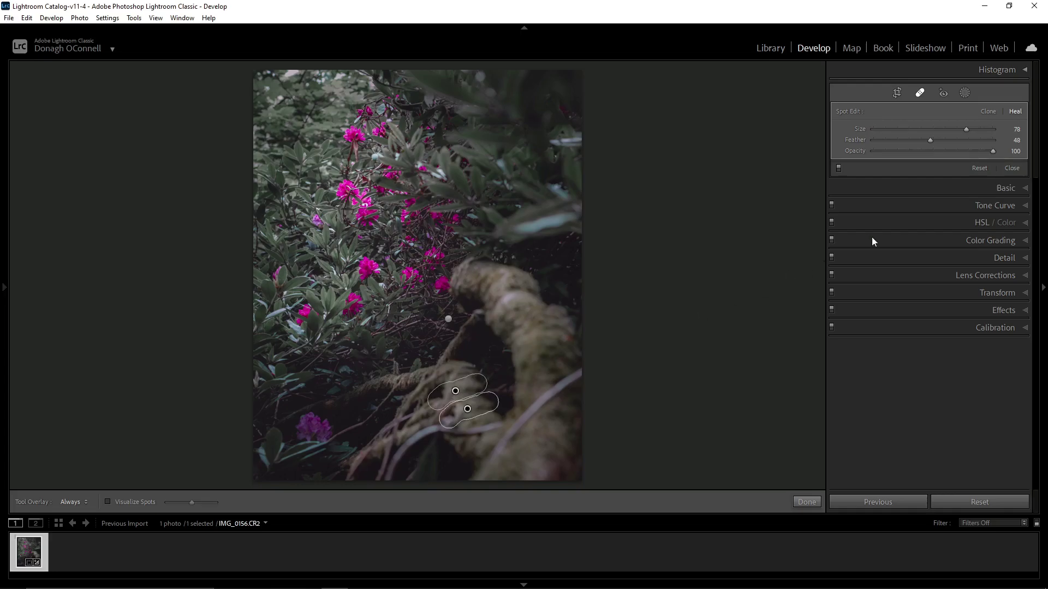
Convert the lower spot to Clone, move its source, then delete it
click(988, 111)
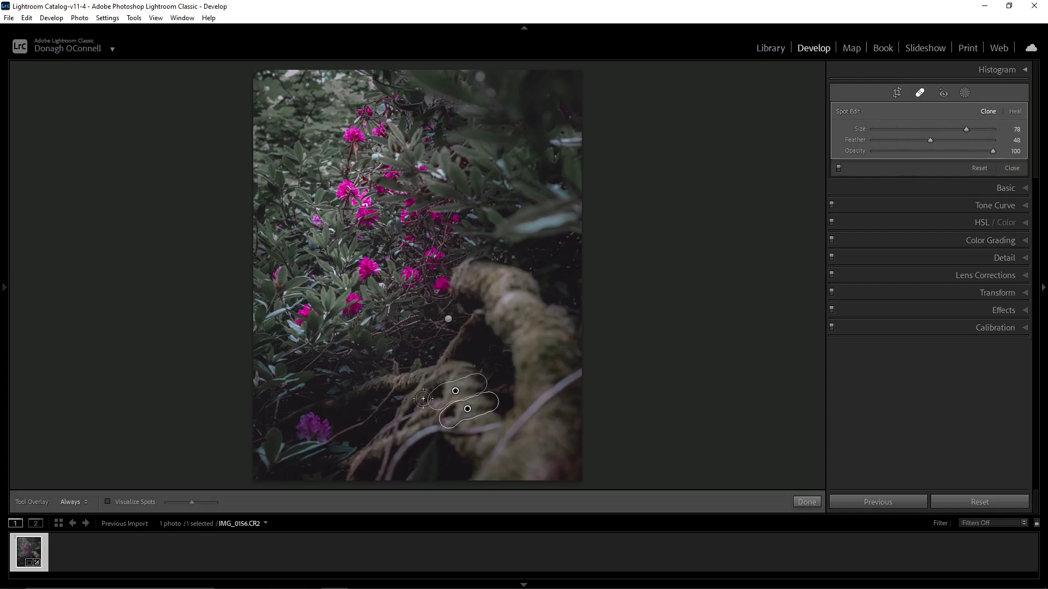
drag(454, 392, 446, 383)
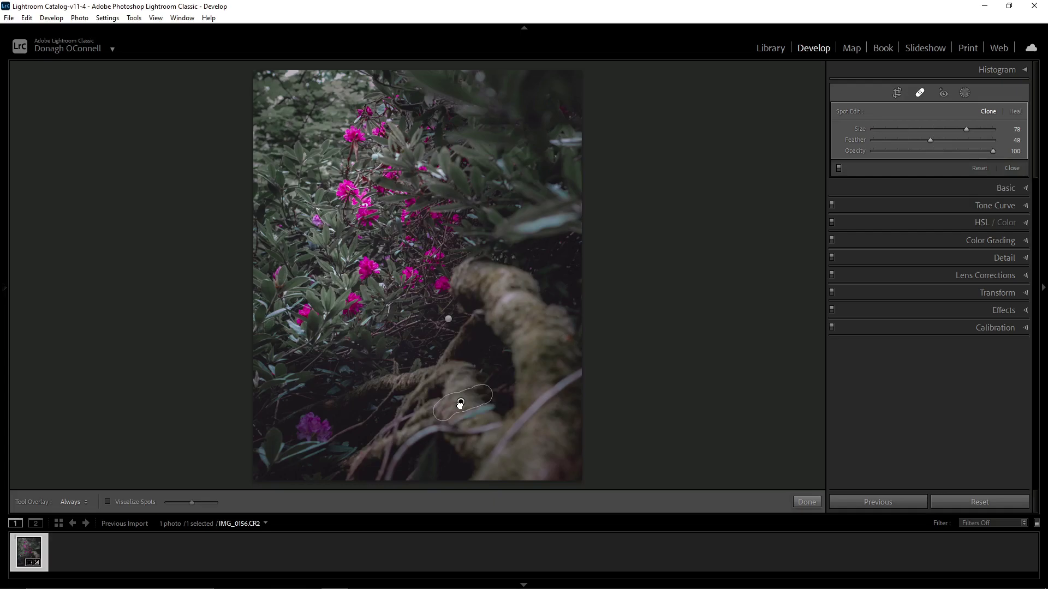
right_click(463, 408)
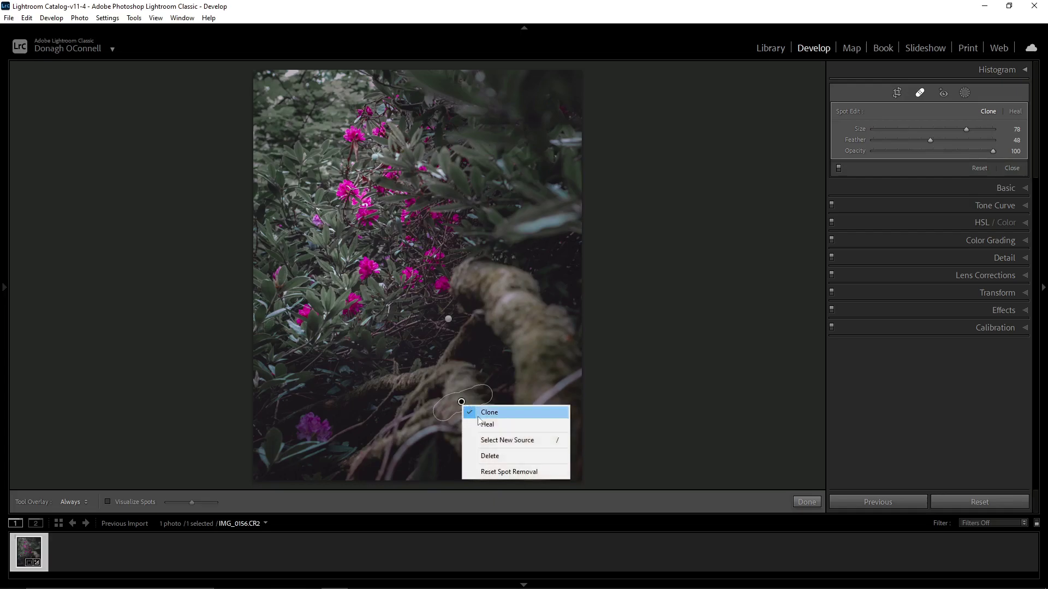
click(487, 457)
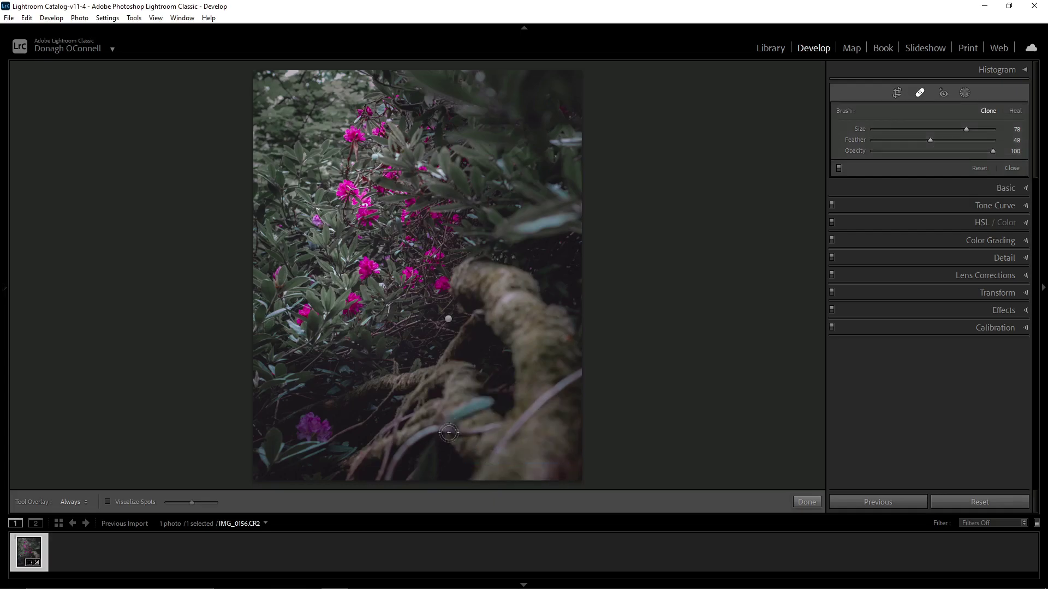
Paint a new clone spot over the lower leaf, reposition its source, then delete it
mouse_move(461, 416)
mouse_down()
mouse_move(449, 416)
mouse_move(446, 381)
mouse_up()
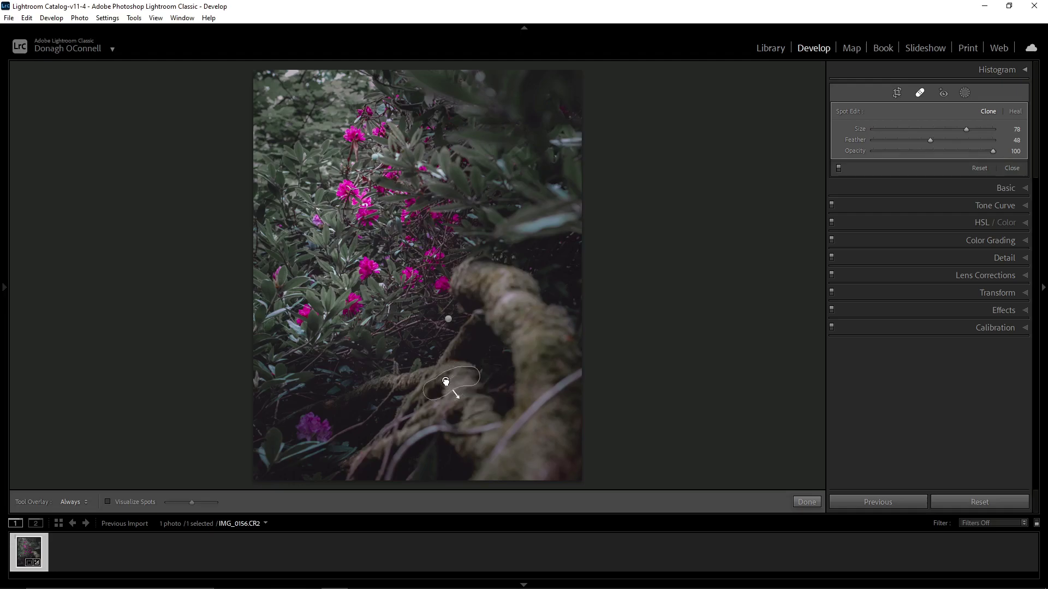
mouse_move(446, 382)
mouse_down()
mouse_move(435, 377)
mouse_move(444, 423)
mouse_move(465, 449)
mouse_move(476, 436)
mouse_move(466, 427)
mouse_up()
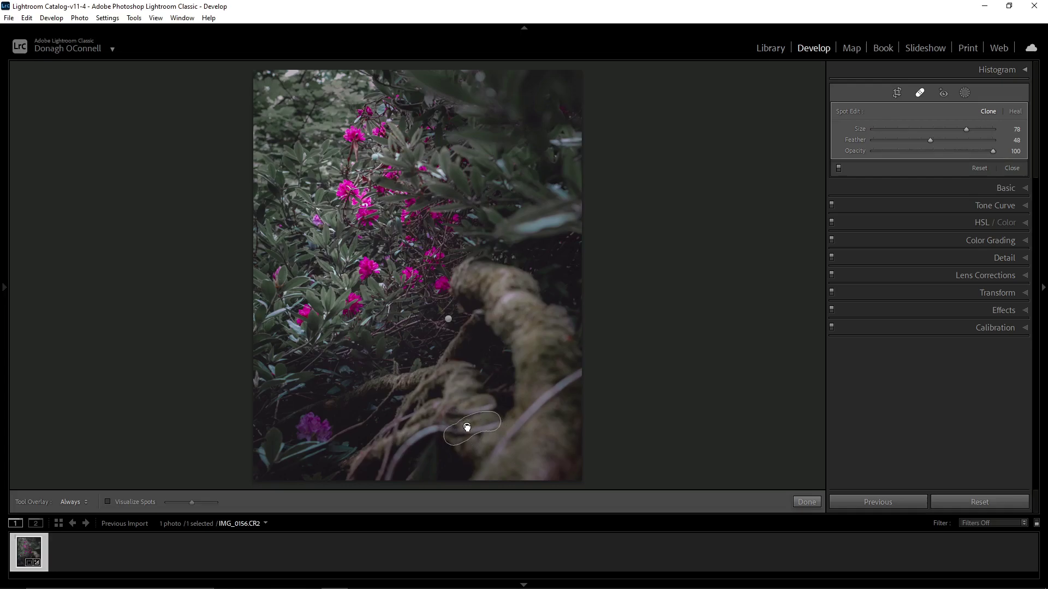
right_click(467, 427)
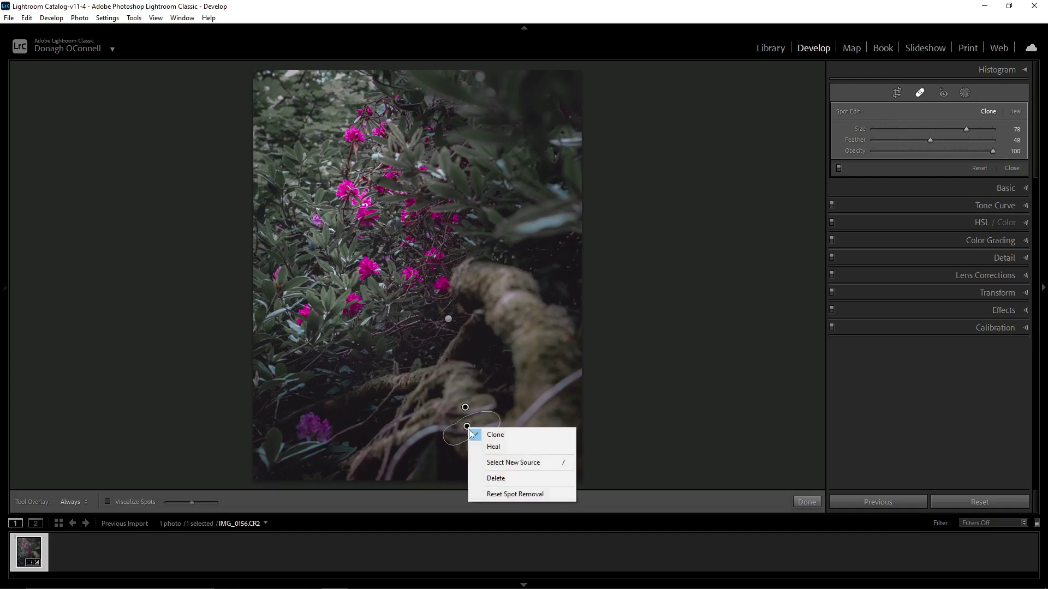
click(488, 478)
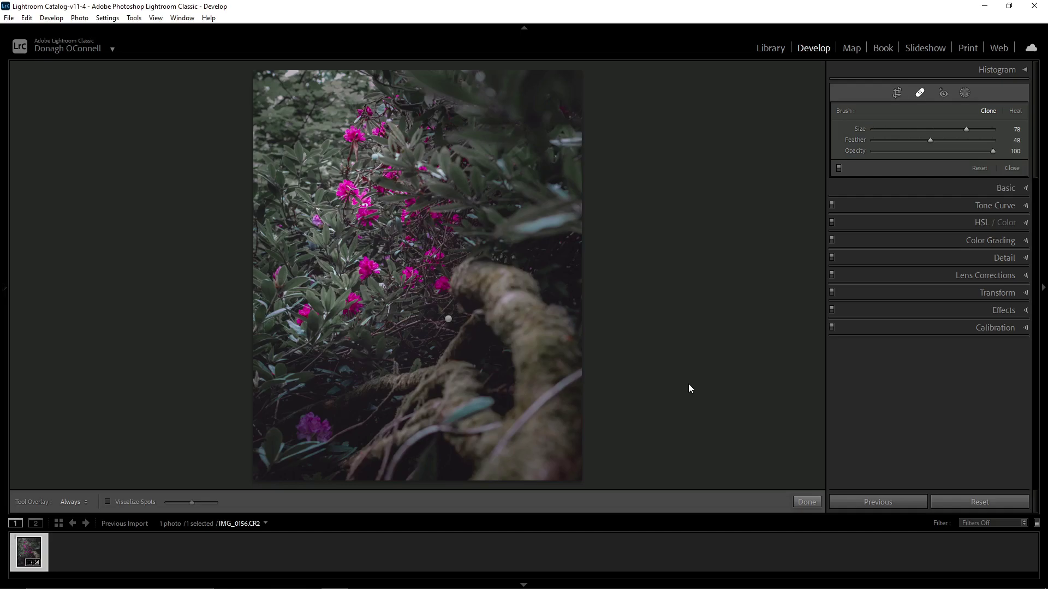
Close Spot Removal and set HSL Green Luminance to -24 and Green Saturation to -71
click(920, 94)
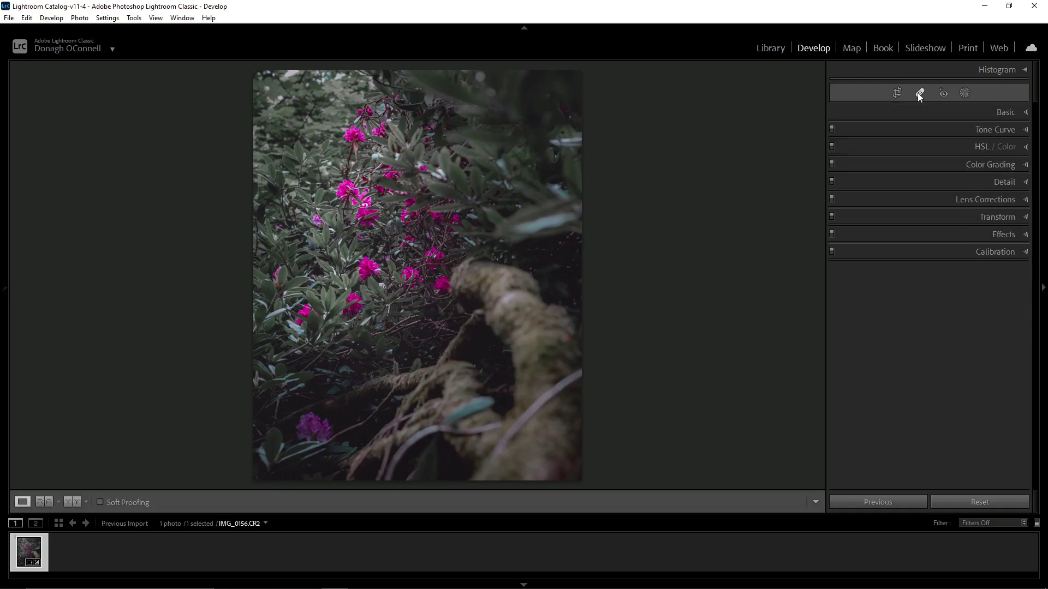
click(937, 148)
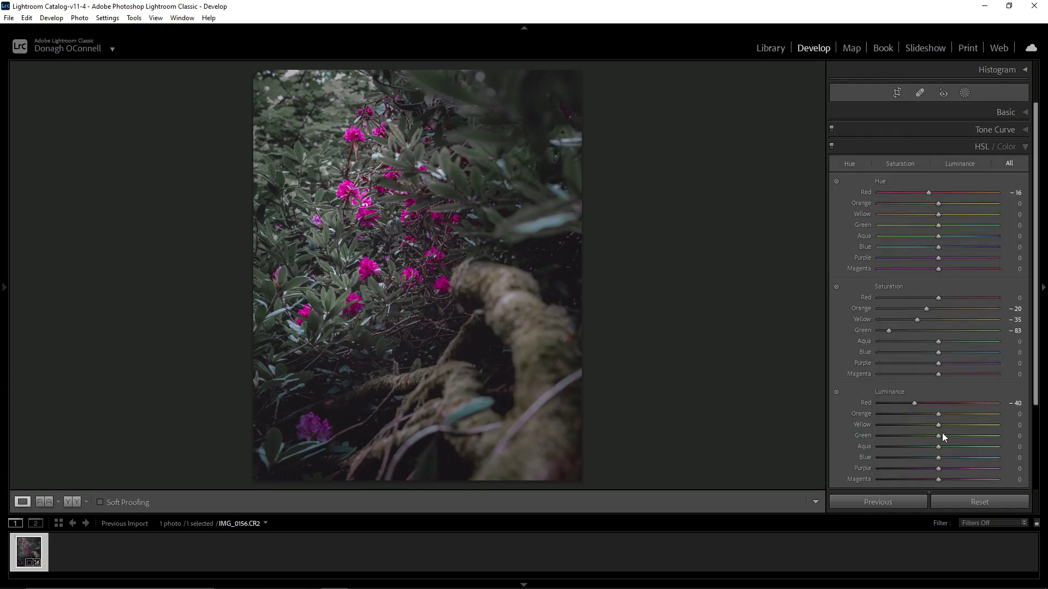
mouse_move(937, 436)
mouse_down()
mouse_move(951, 433)
mouse_move(923, 434)
mouse_up()
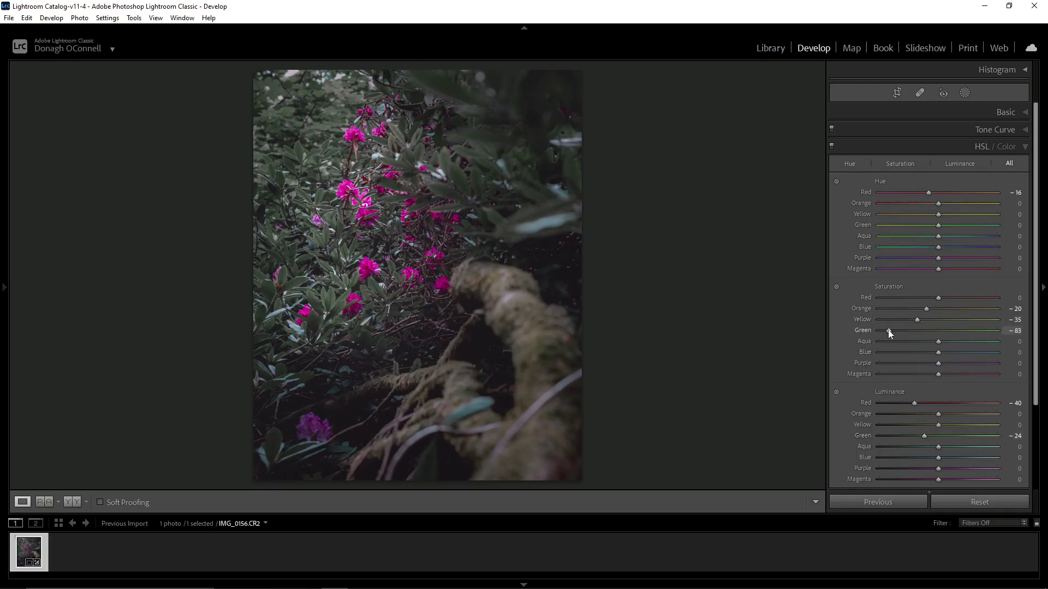
drag(889, 330, 897, 331)
drag(899, 332, 896, 332)
click(72, 503)
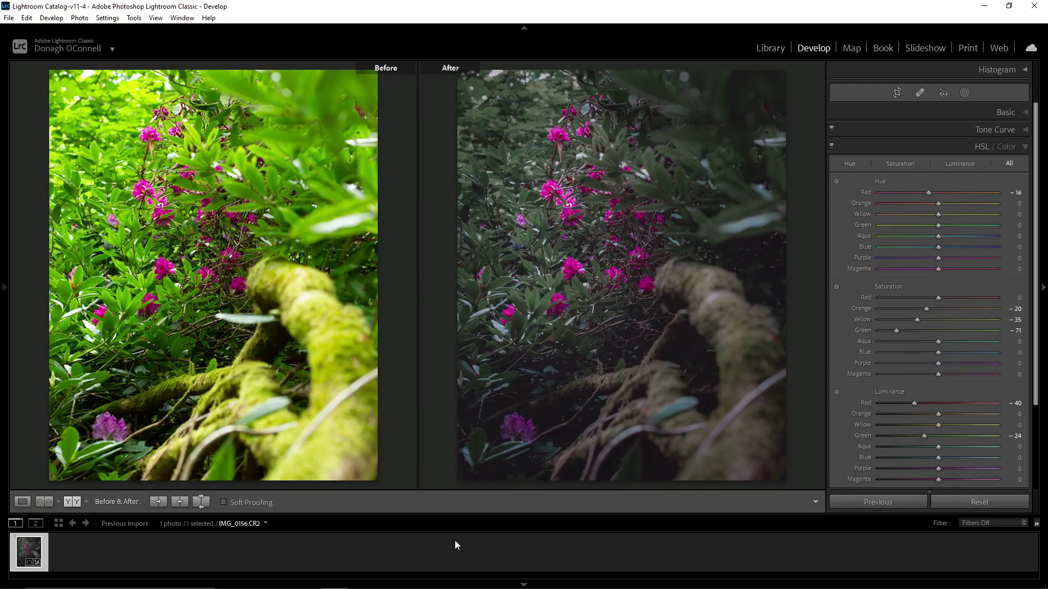
click(22, 501)
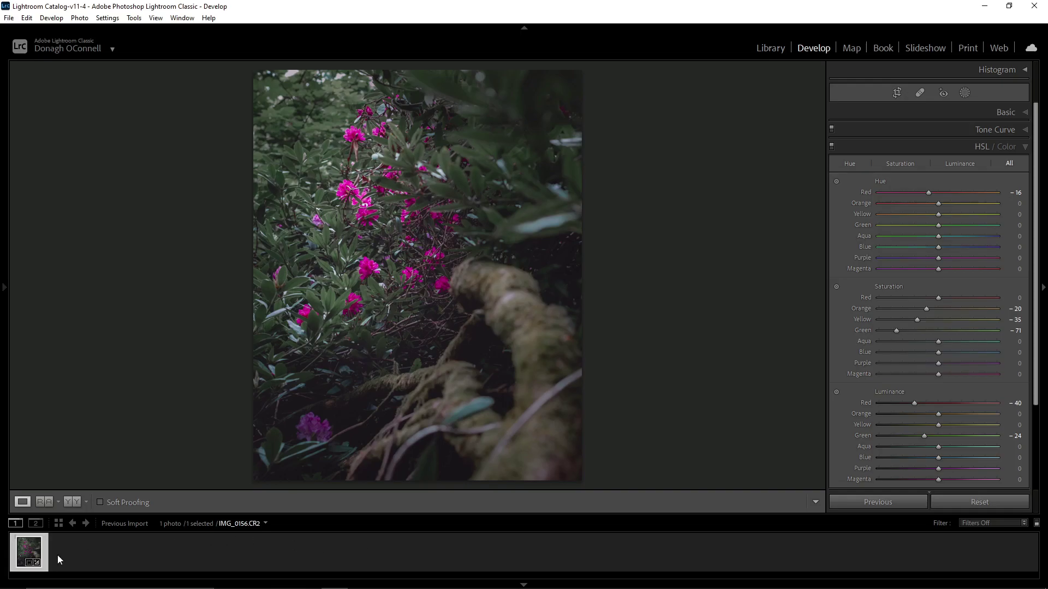
Export the photo as JPEG from the filmstrip, triggering the IMG_0156.jpg already-exists warning
right_click(29, 551)
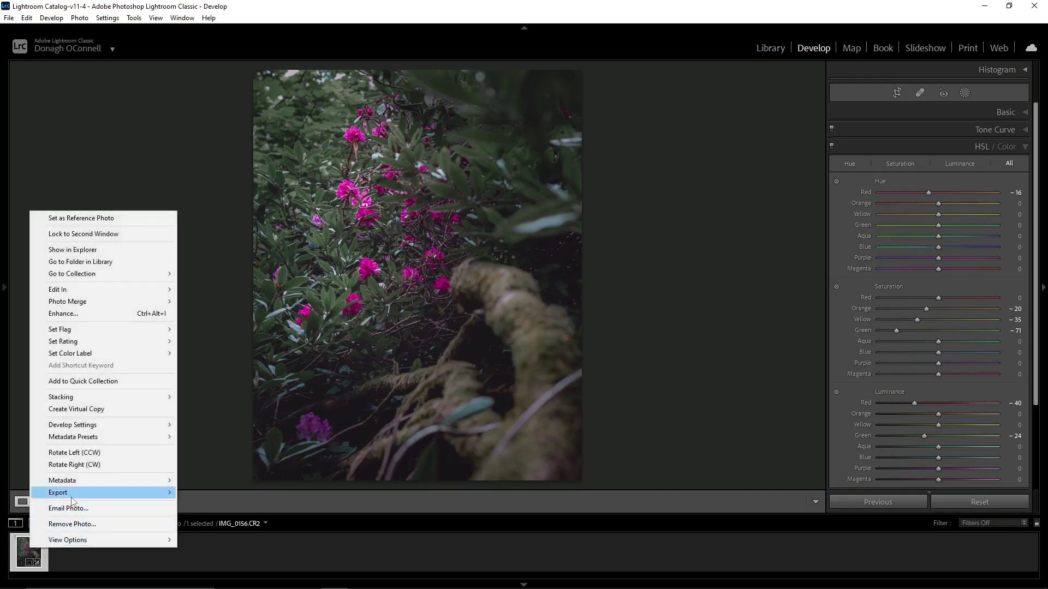
mouse_move(58, 493)
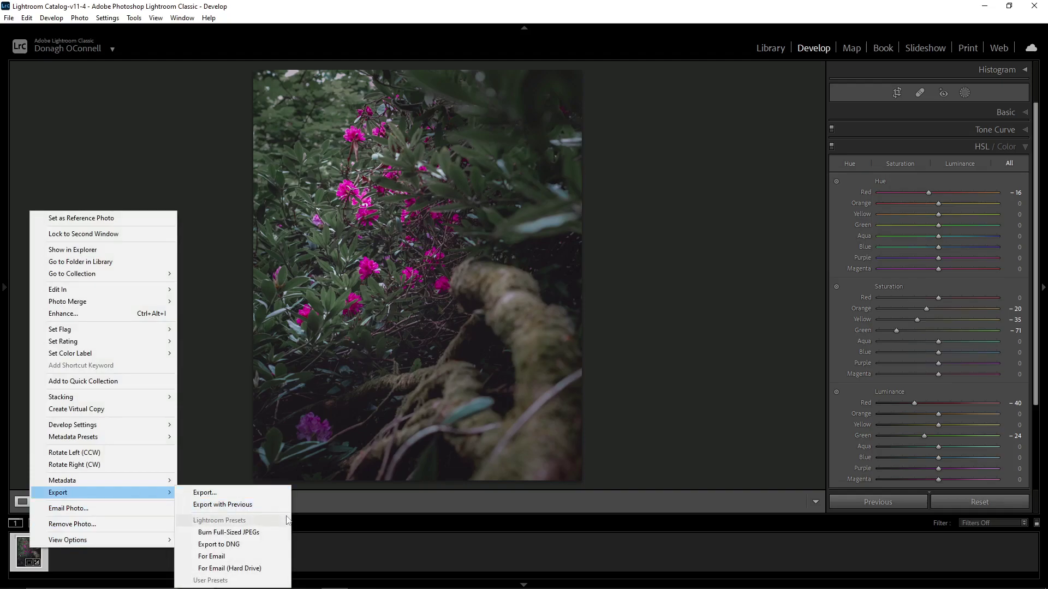
click(236, 492)
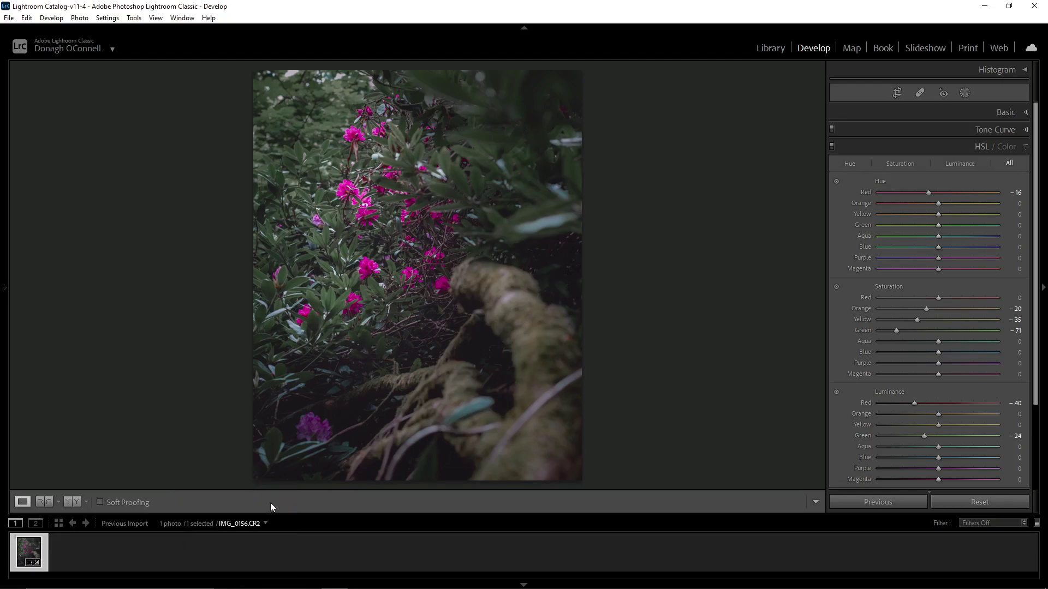
scroll(574, 308, down, 10)
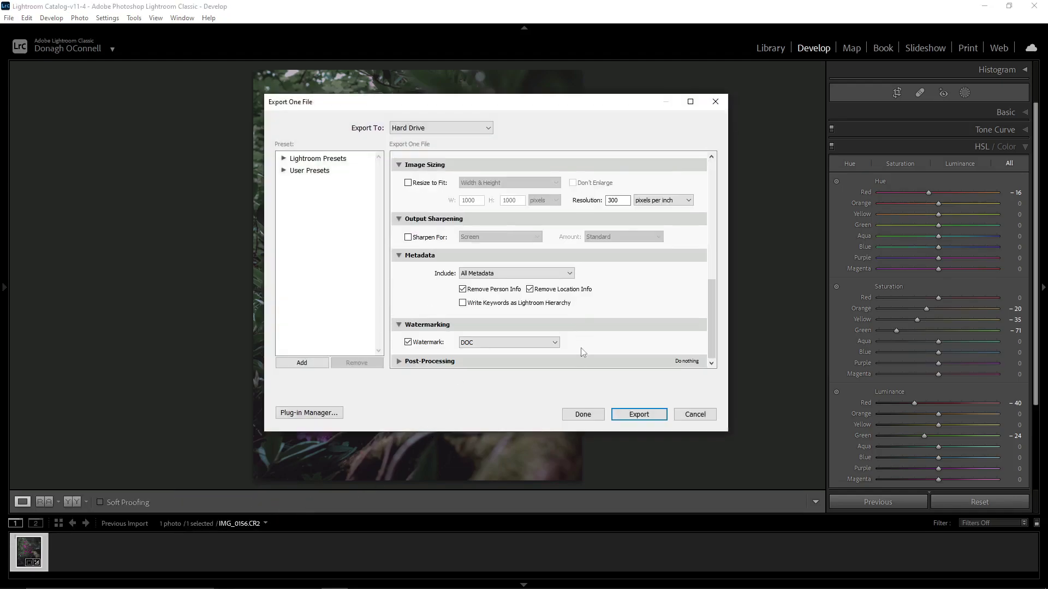
click(633, 415)
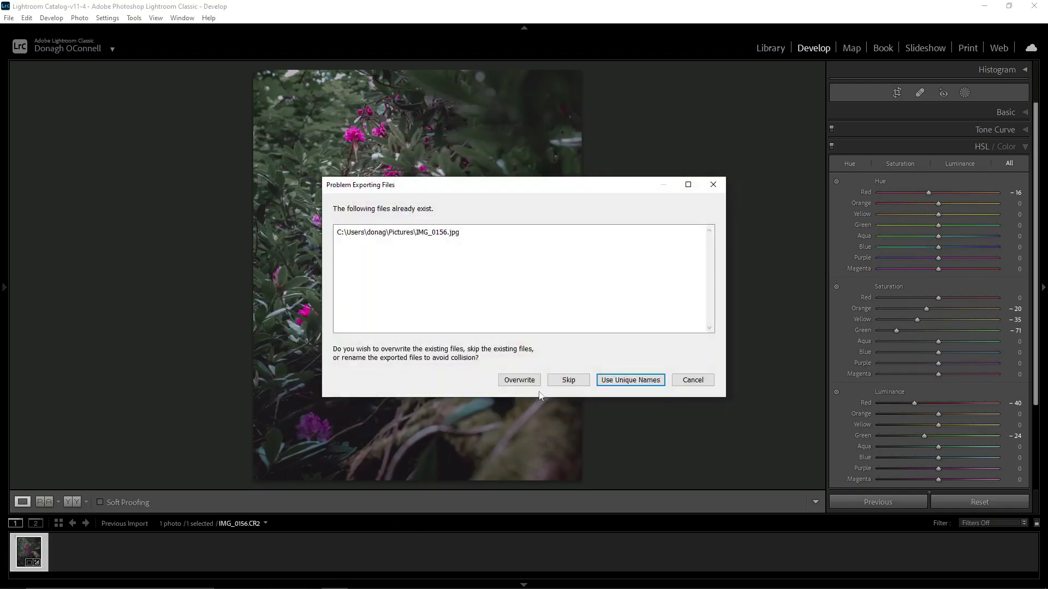